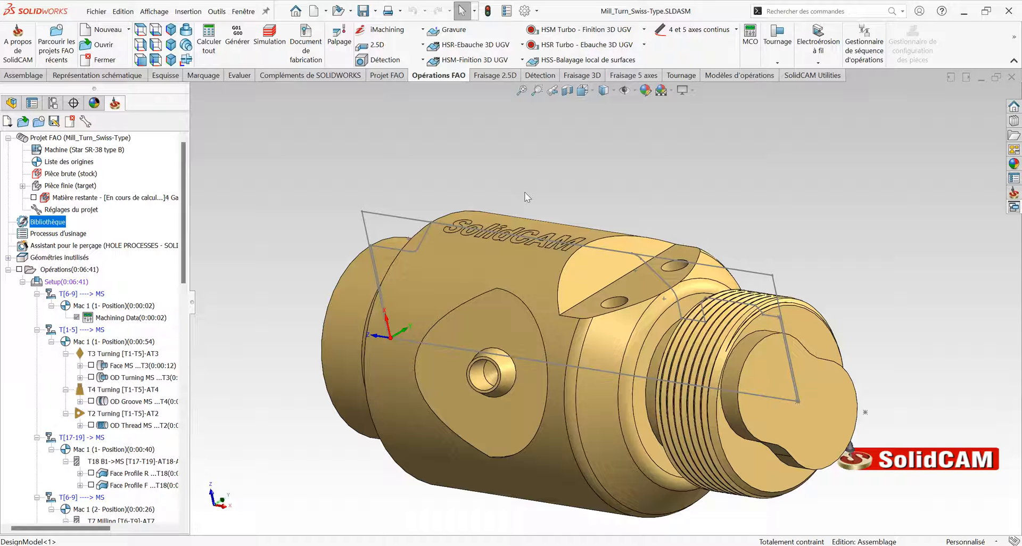
Open the CAM project's tool library and display the machine preview
mouse_move(494, 232)
middle_mouse_down()
mouse_move(519, 236)
mouse_move(504, 192)
mouse_move(499, 218)
middle_mouse_up()
scroll(498, 218, "up", 2)
scroll(609, 299, "down", 2)
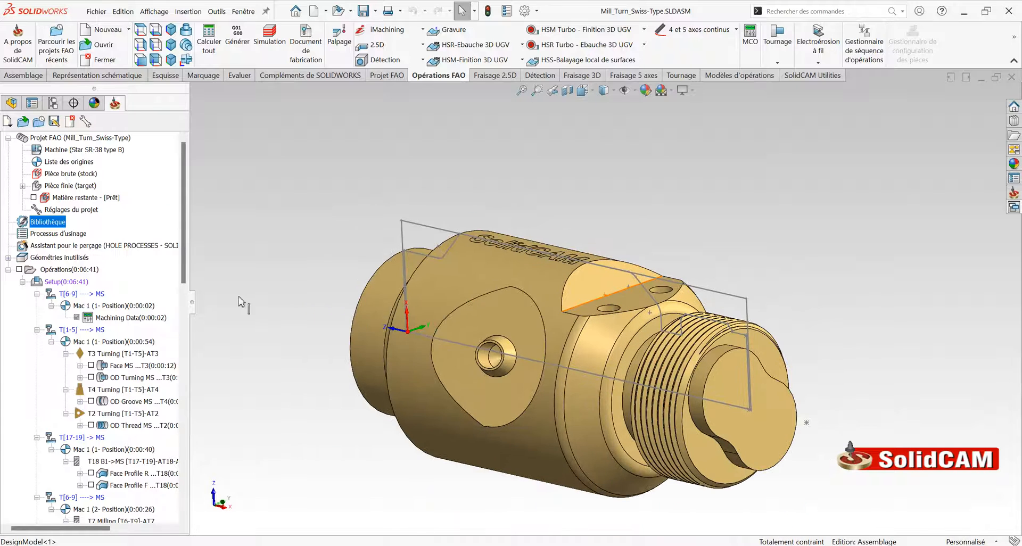
double_click(43, 224)
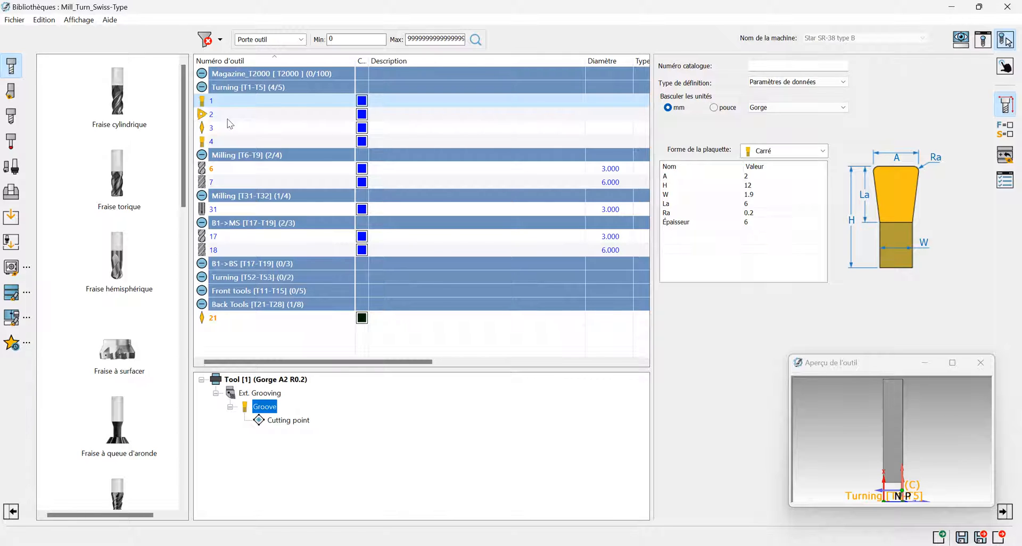
left_click(960, 39)
Examine the Star SR-38 type B machine's spindles and tool stations in the machine preview from several angles
scroll(699, 360, "up", 6)
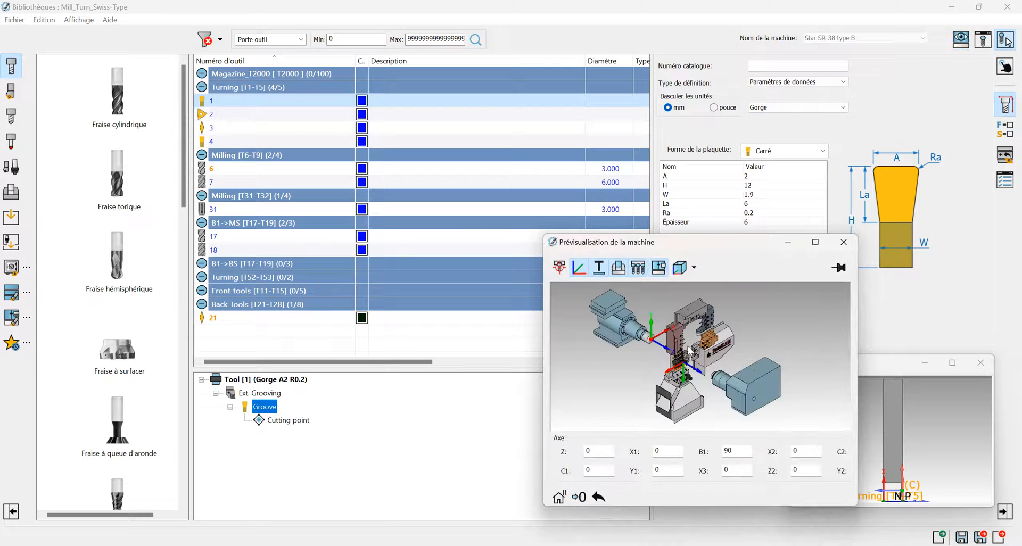
scroll(700, 361, "down", 5)
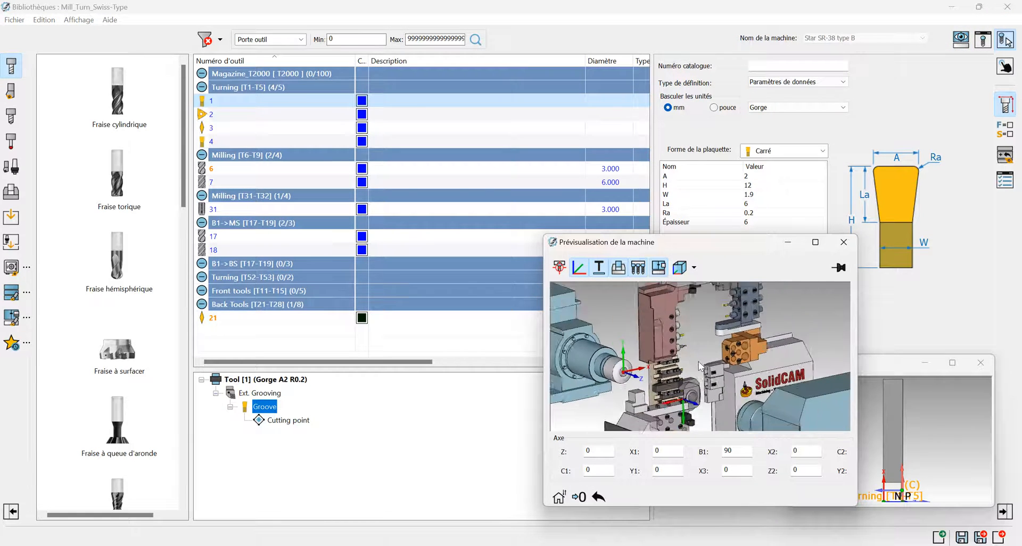
scroll(703, 366, "down", 3)
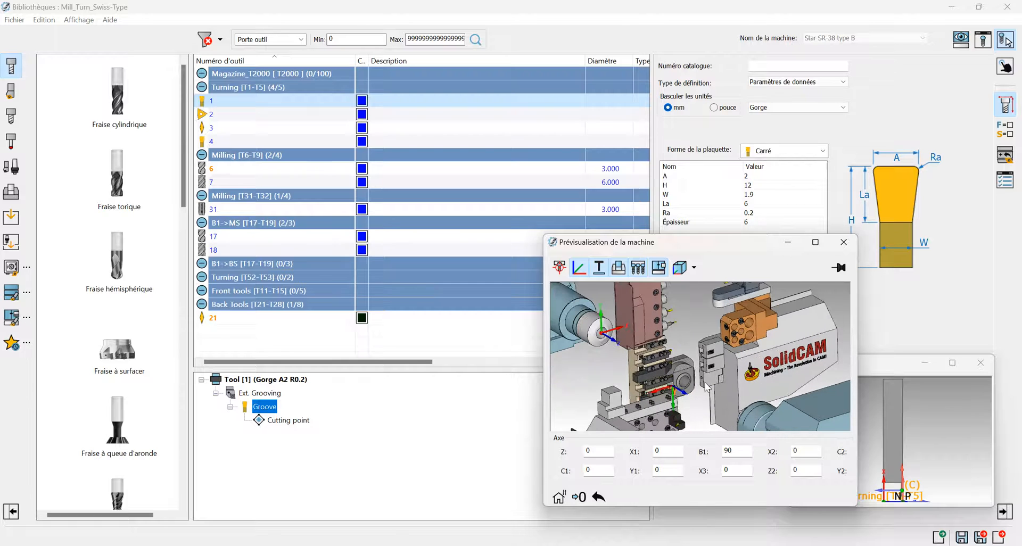
middle_click_drag(672, 423, 690, 362)
scroll(692, 356, "up", 8)
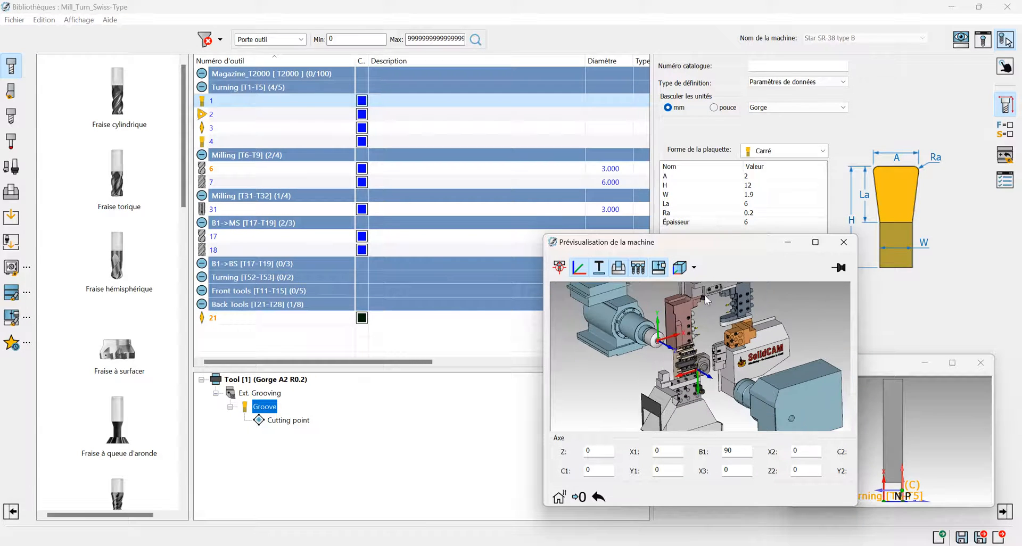
mouse_move(697, 351)
middle_mouse_down()
mouse_move(723, 332)
mouse_move(707, 339)
middle_mouse_up()
scroll(723, 328, "down", 3)
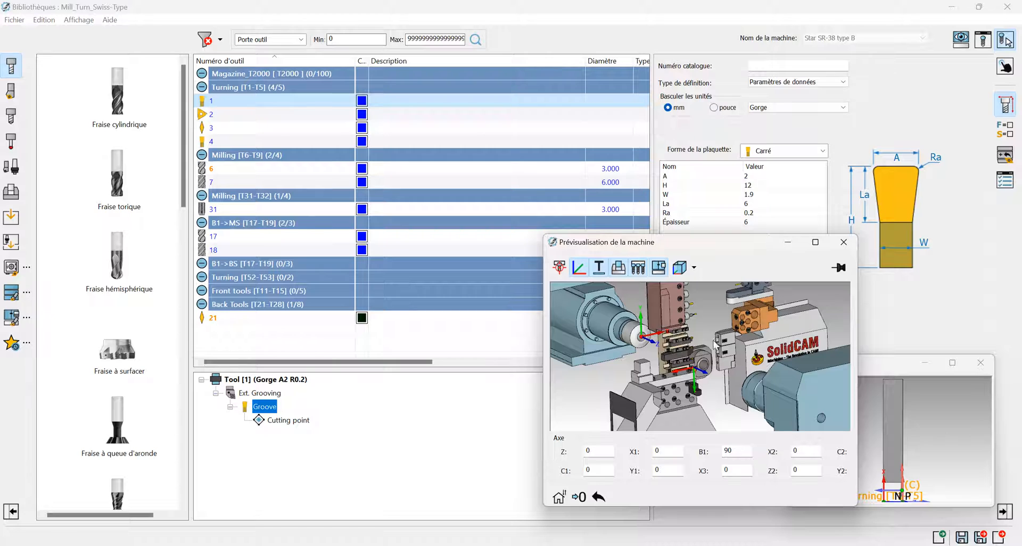
scroll(711, 351, "down", 1)
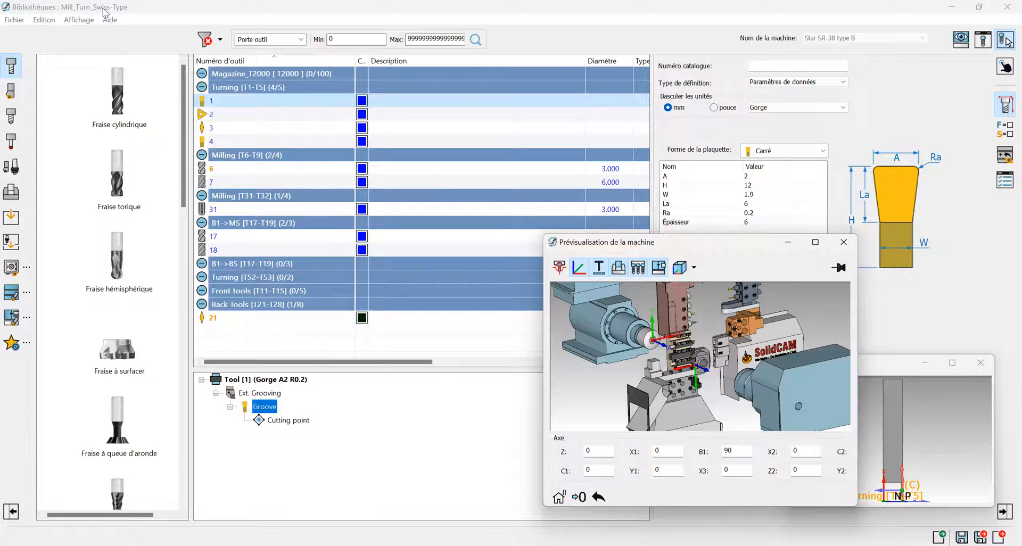
Export the tool library to the Tools Libraries folder as a machine-context file named "Bibliothèque outils - CONFIG de depart 1.tlm"
left_click(19, 21)
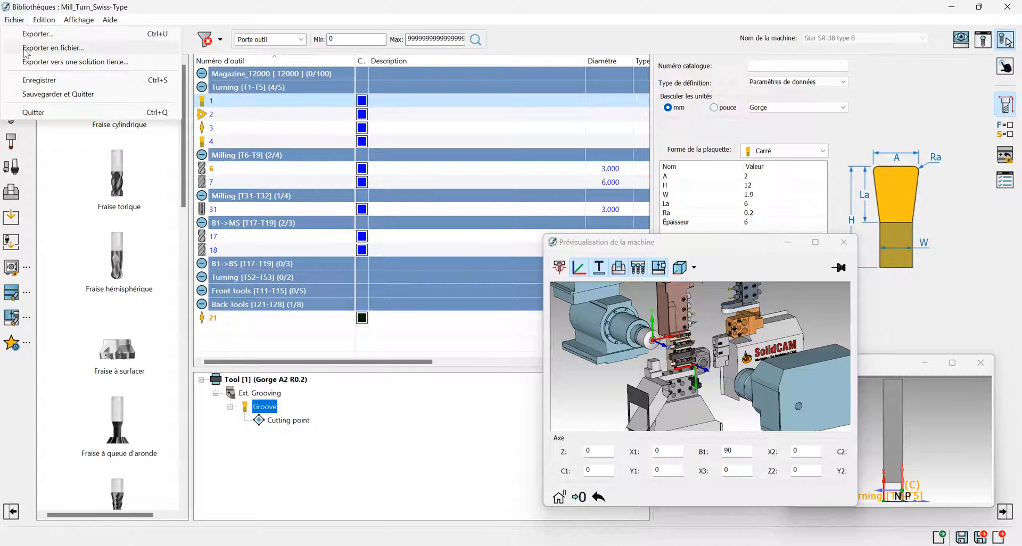
left_click(79, 49)
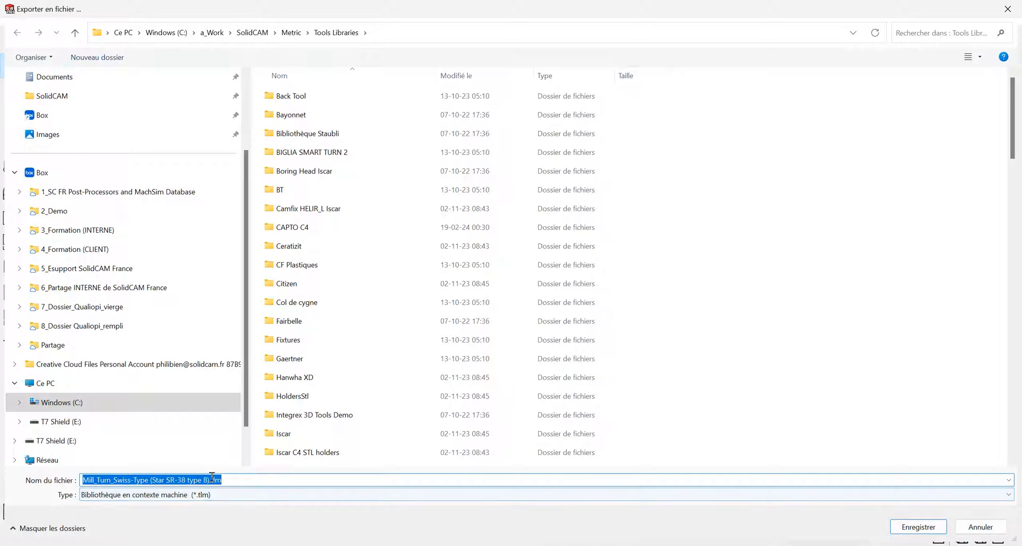
left_click_drag(210, 481, 79, 482)
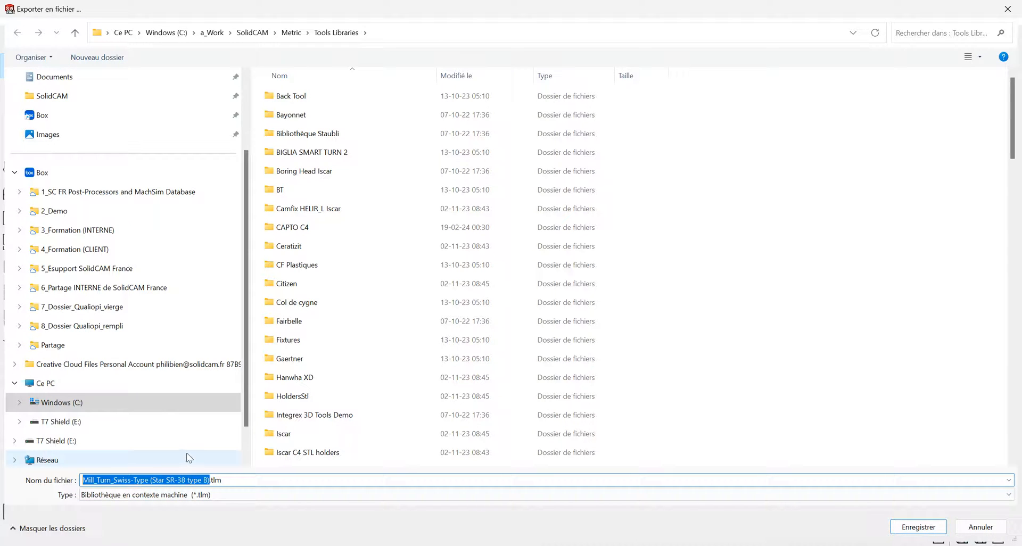
type("Bib")
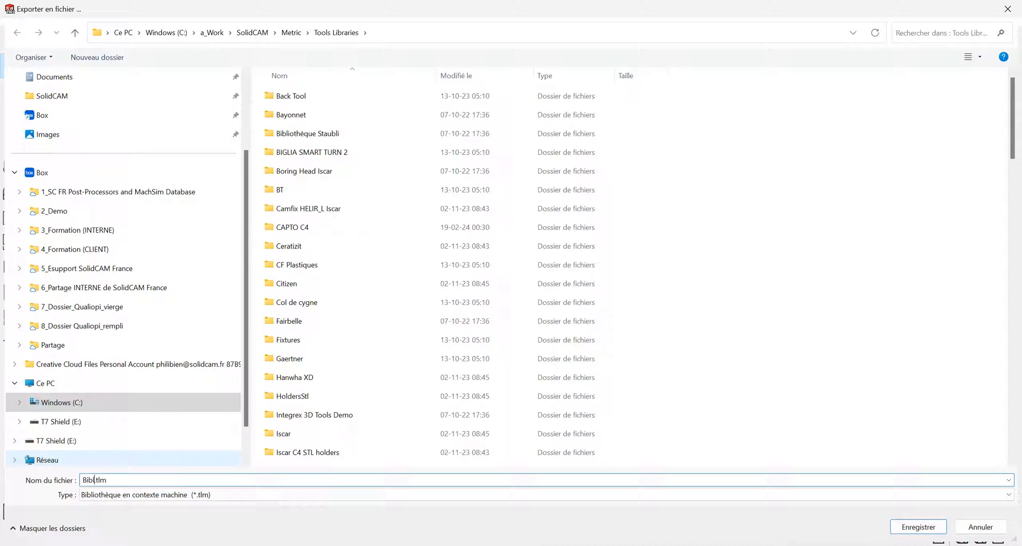
type("liothèque outils - CONFIG de depart 1")
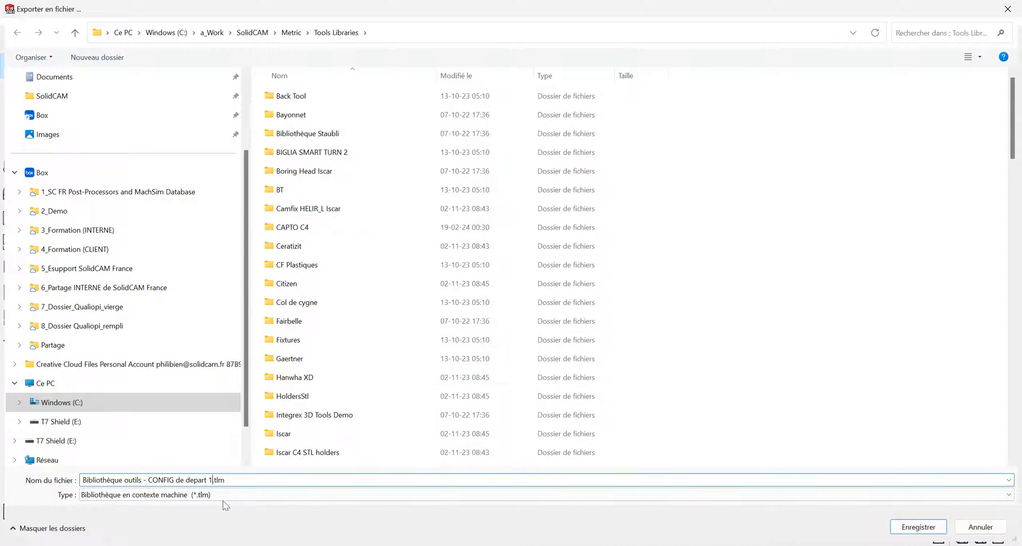
left_click_drag(241, 480, 12, 480)
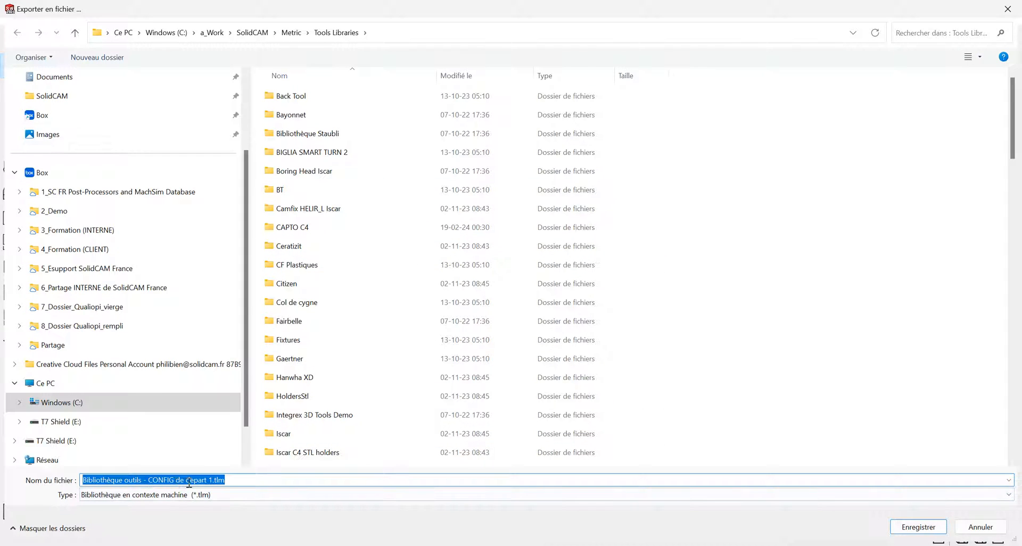
left_click_drag(166, 480, 206, 482)
left_click(205, 481)
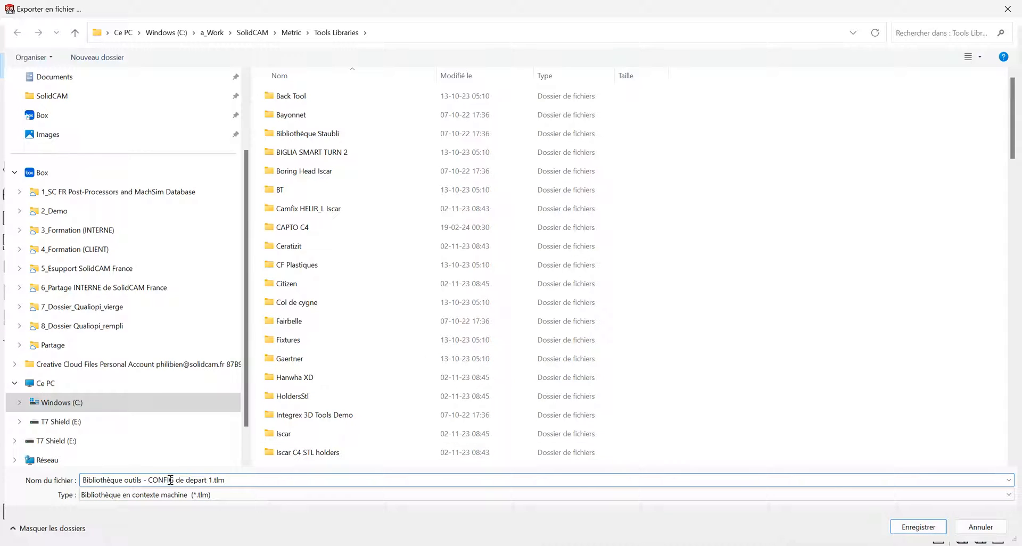
key("ctrl+a")
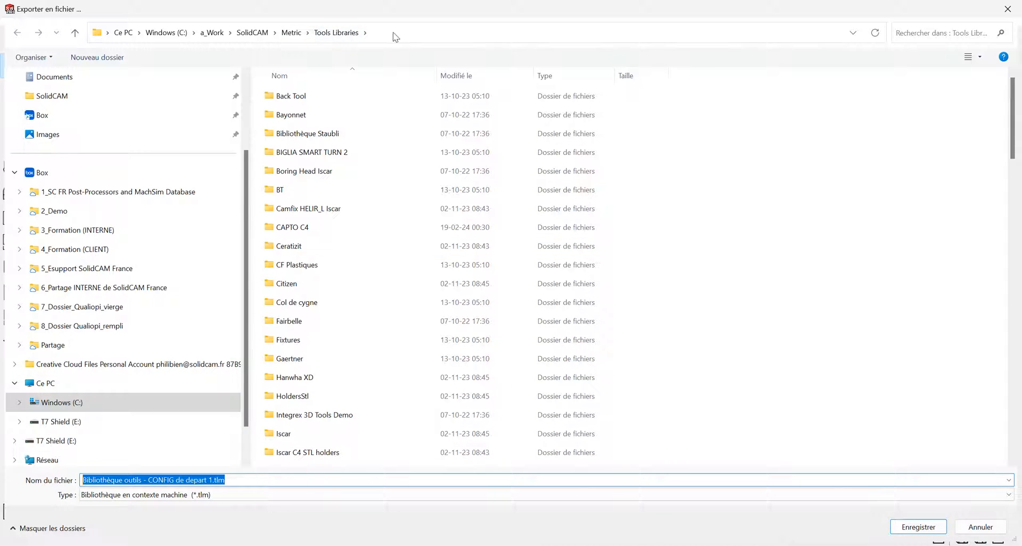
left_click(277, 29)
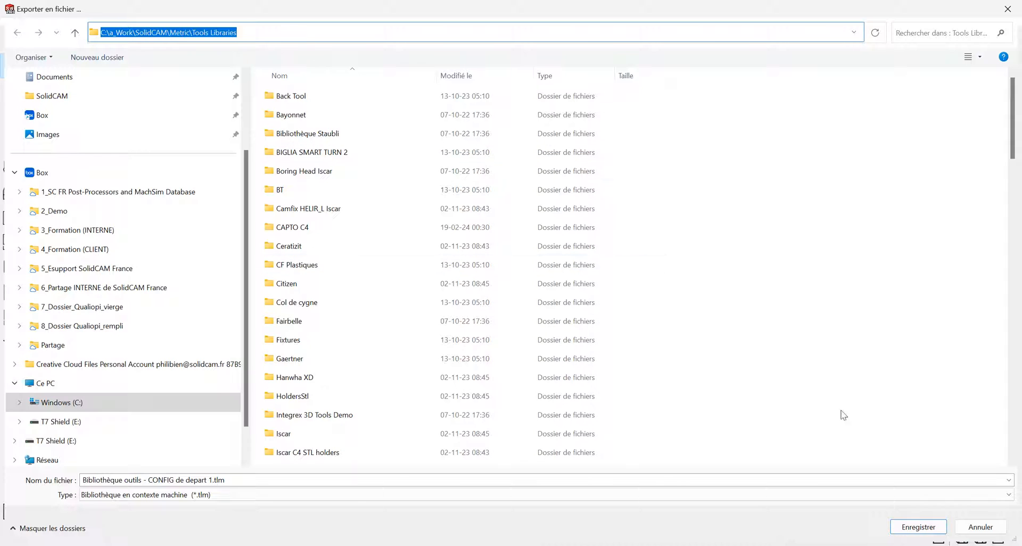
left_click(936, 530)
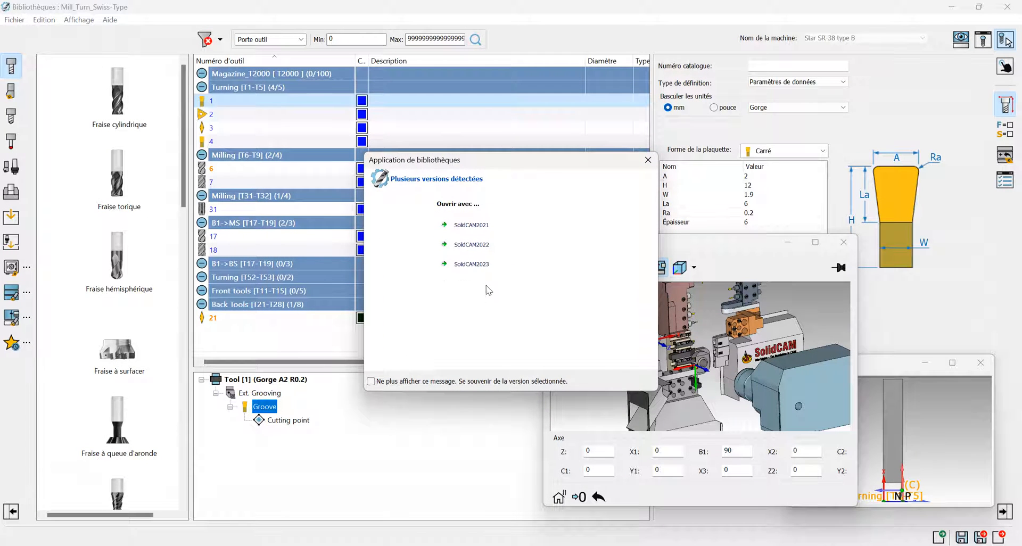
Open the exported library with SolidCAM2023 to review it, then close it and the project's tool library
left_click(471, 264)
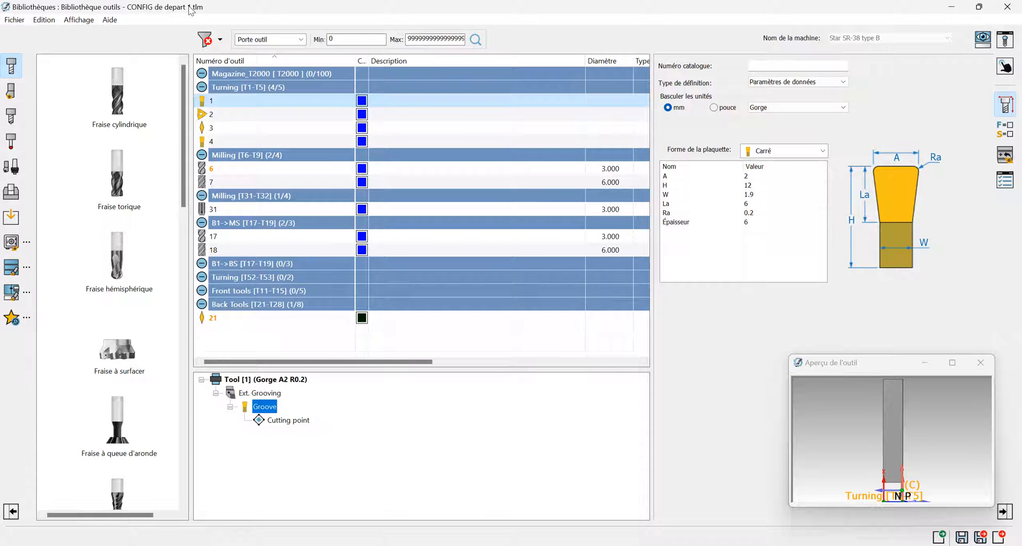
left_click_drag(888, 364, 852, 342)
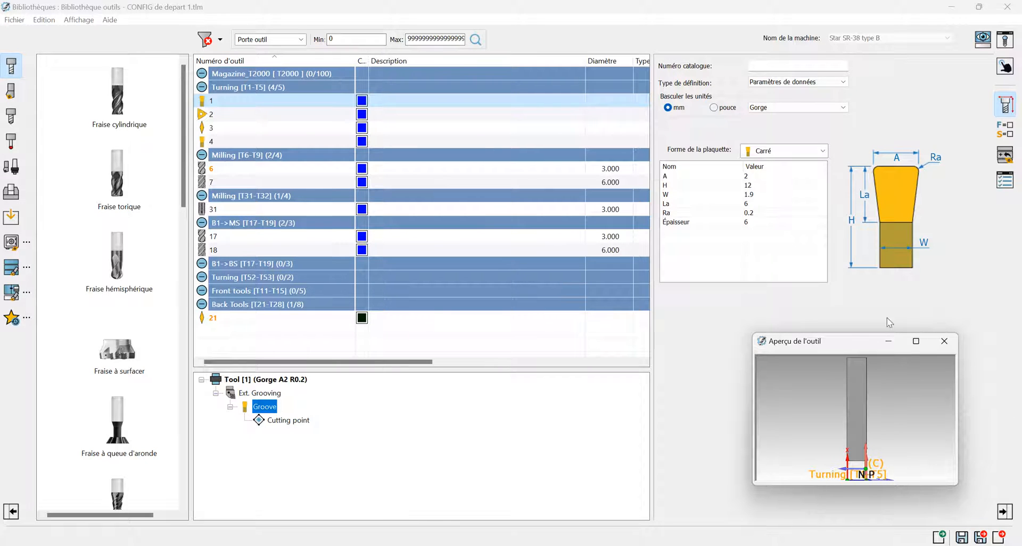
left_click(983, 539)
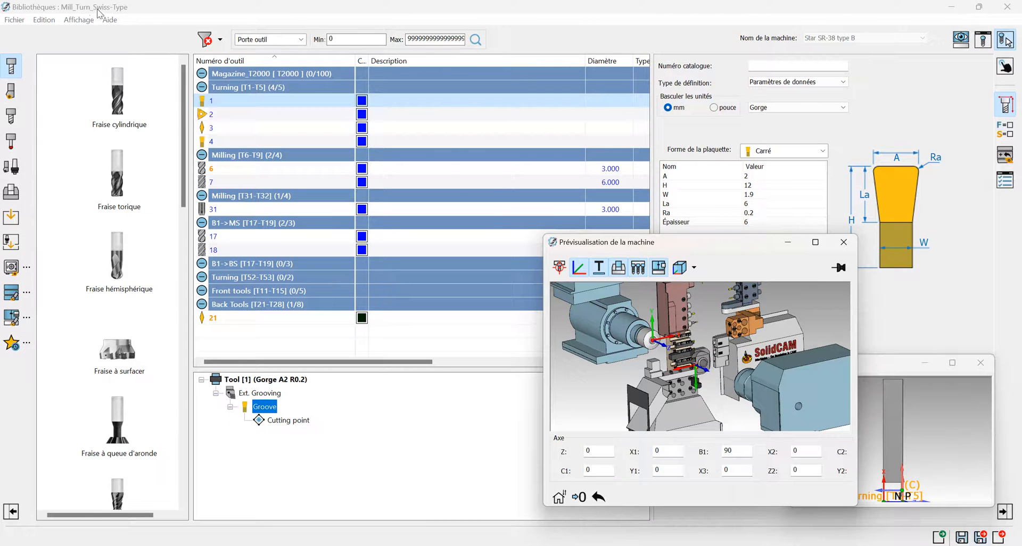
left_click(1007, 7)
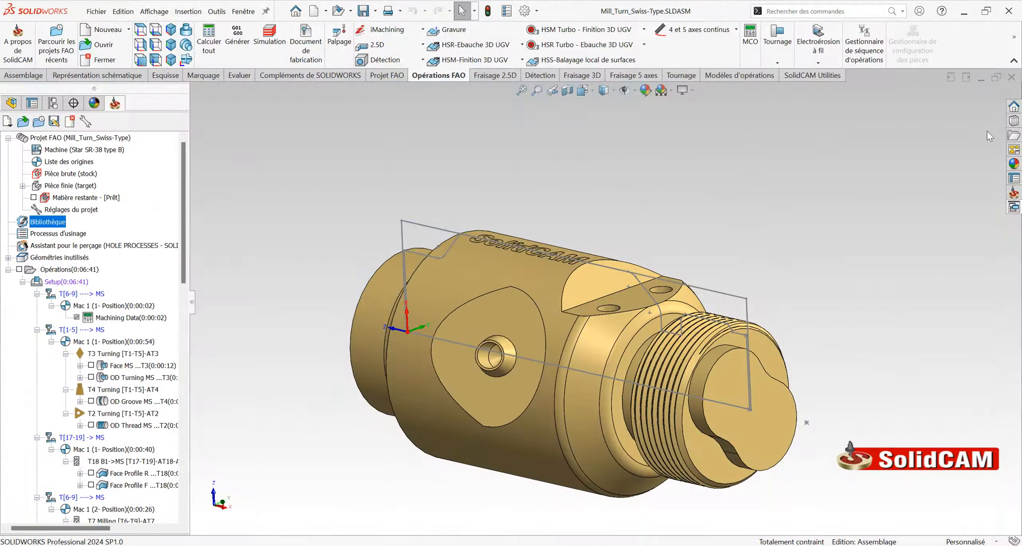
Close the Mill_Turn_Swiss-Type assembly and open the recent part "Décolletage- Pièce de validation.SLDPRT"
left_click(1013, 105)
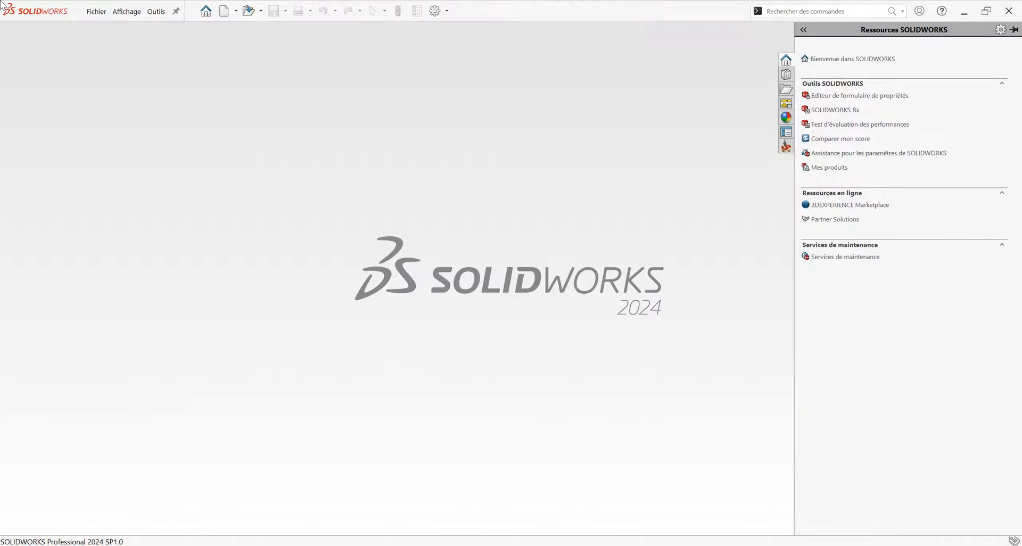
left_click(96, 13)
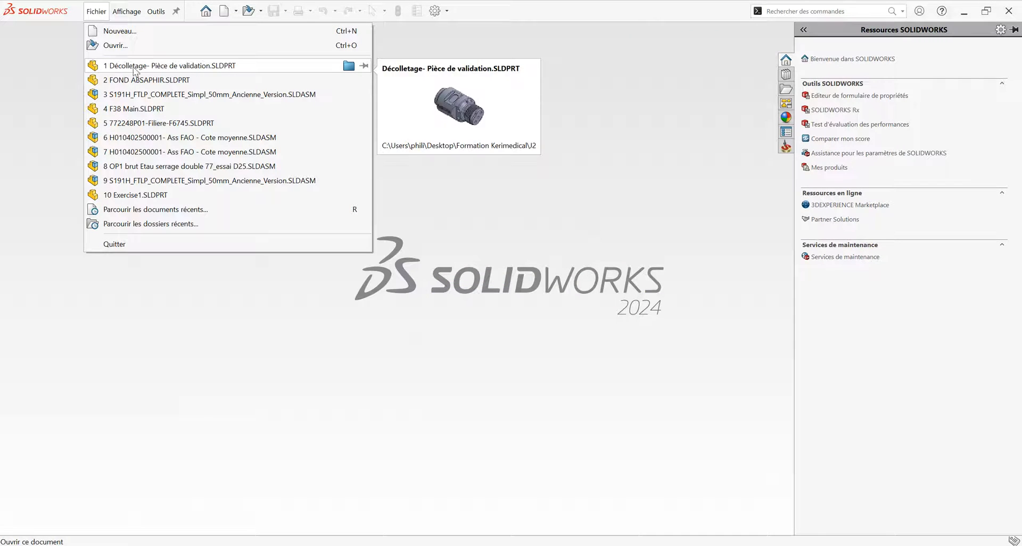
left_click(134, 68)
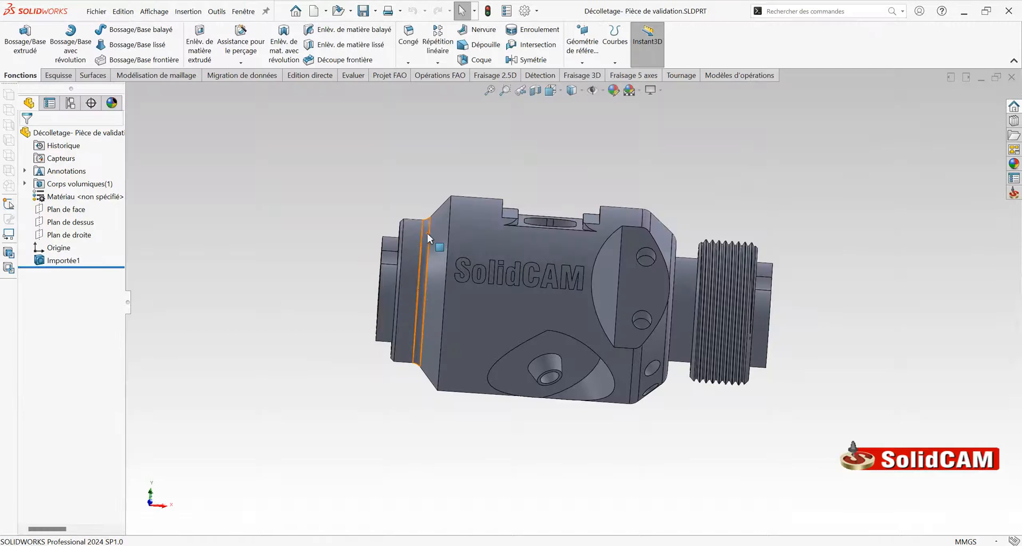
Create a mill-turn CAM project stored inside the SolidWorks file and set its CNC machine to Star SR-38 type B
left_click(439, 75)
left_click(109, 29)
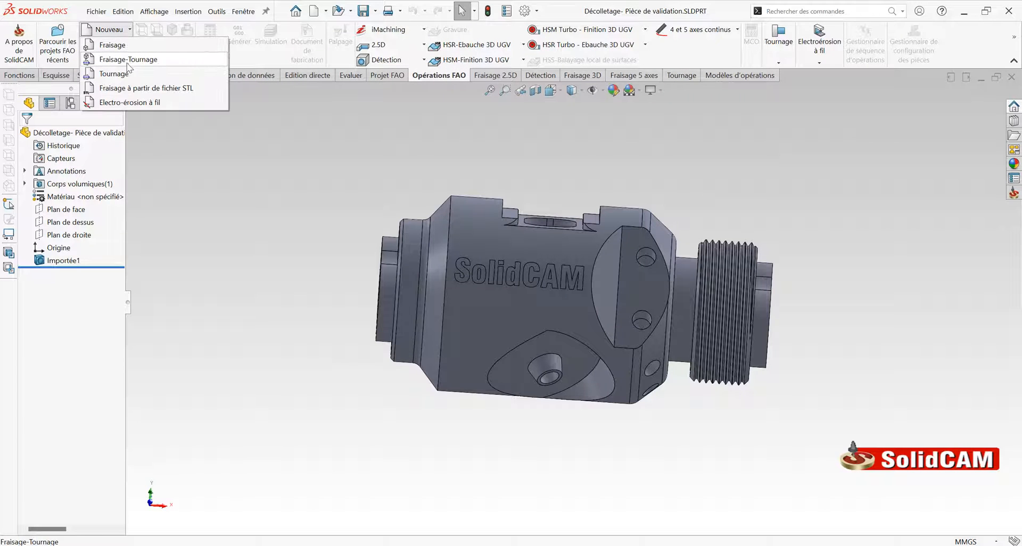
left_click(136, 64)
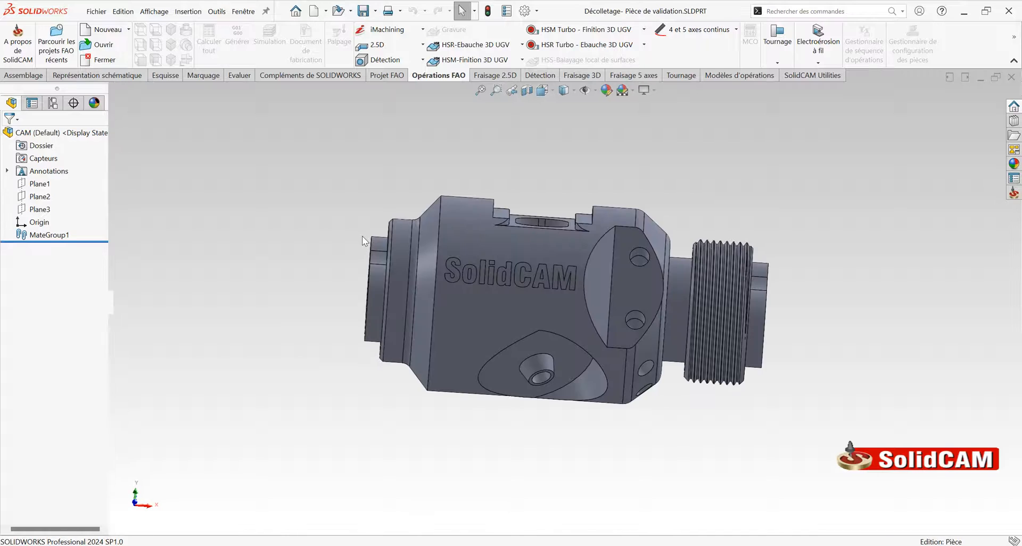
left_click(70, 198)
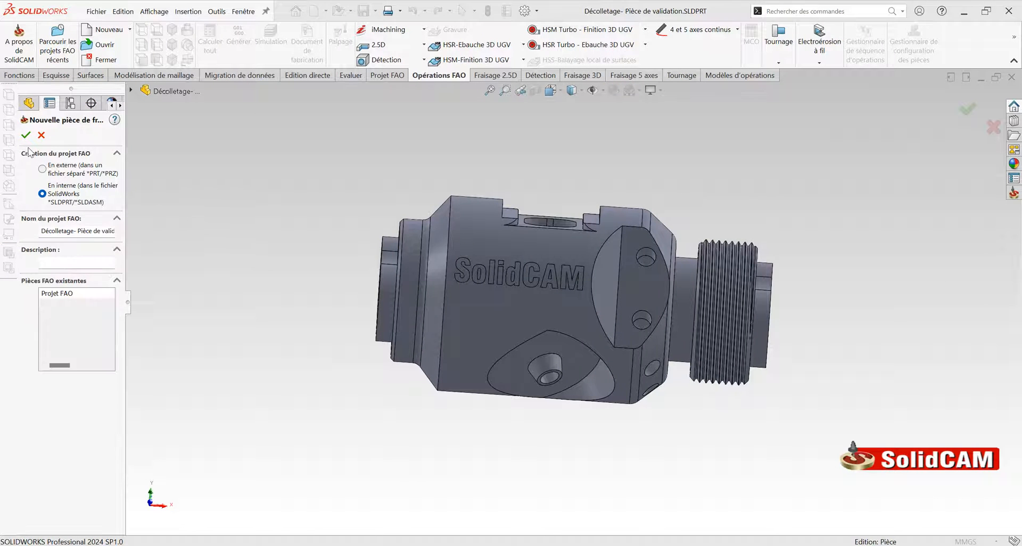
left_click(25, 135)
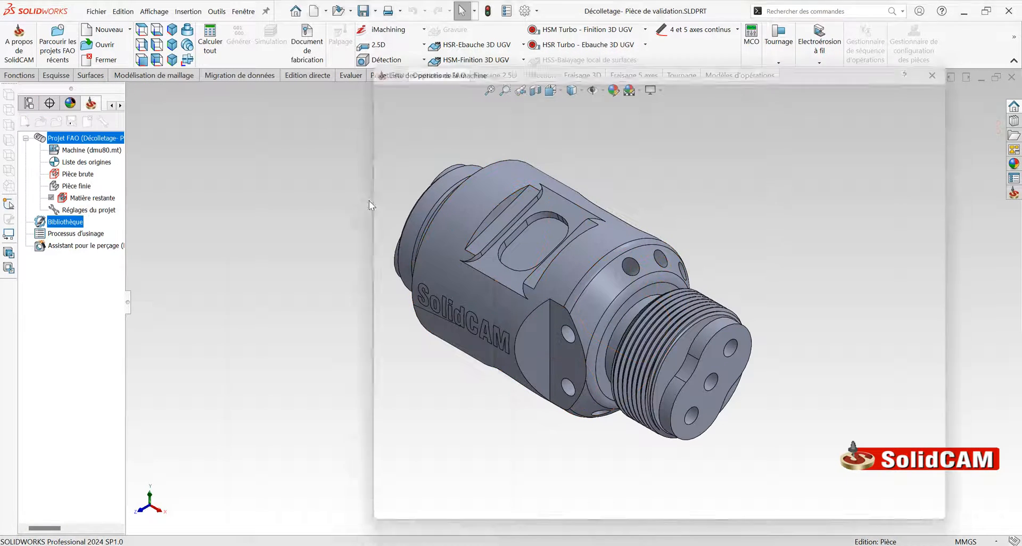
left_click(295, 175)
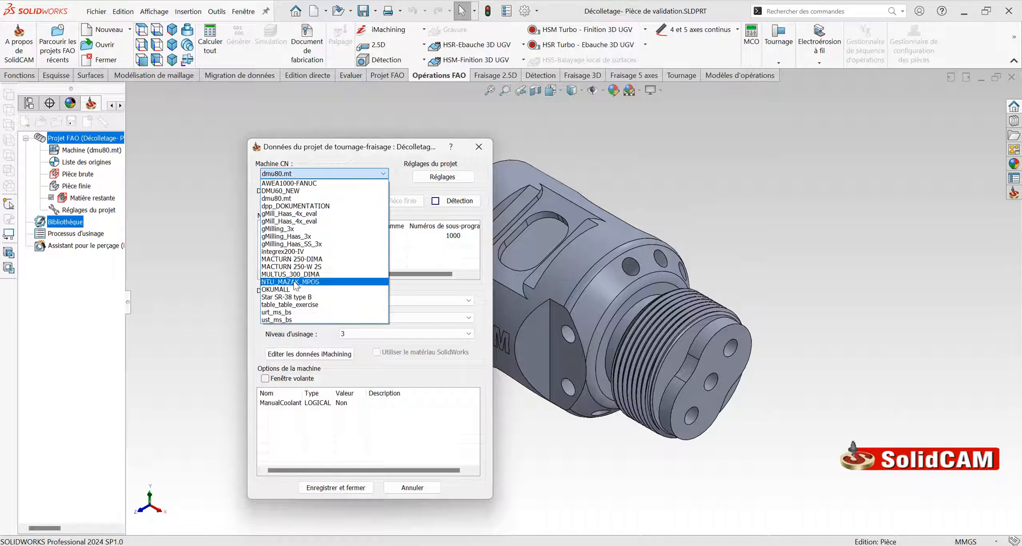
left_click(290, 296)
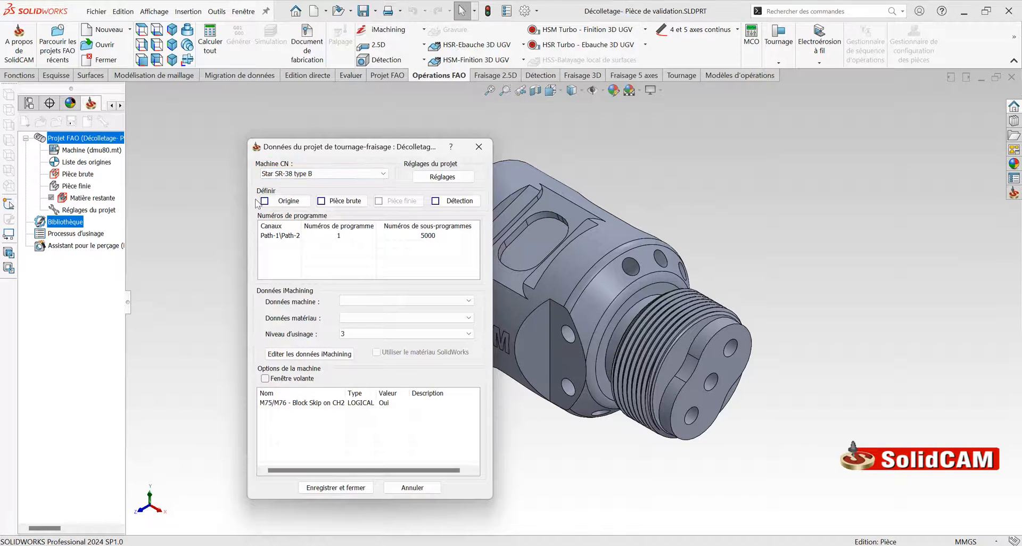
Define origin 1 on the revolution axis of the part's large outer cylindrical face, accepting the proposed coordinate system data
left_click(291, 203)
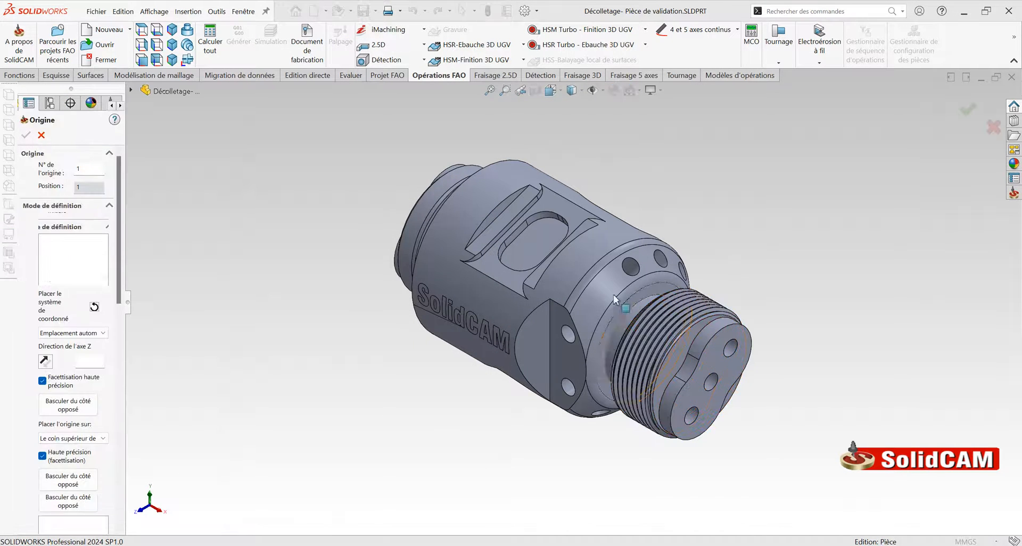
left_click(585, 261)
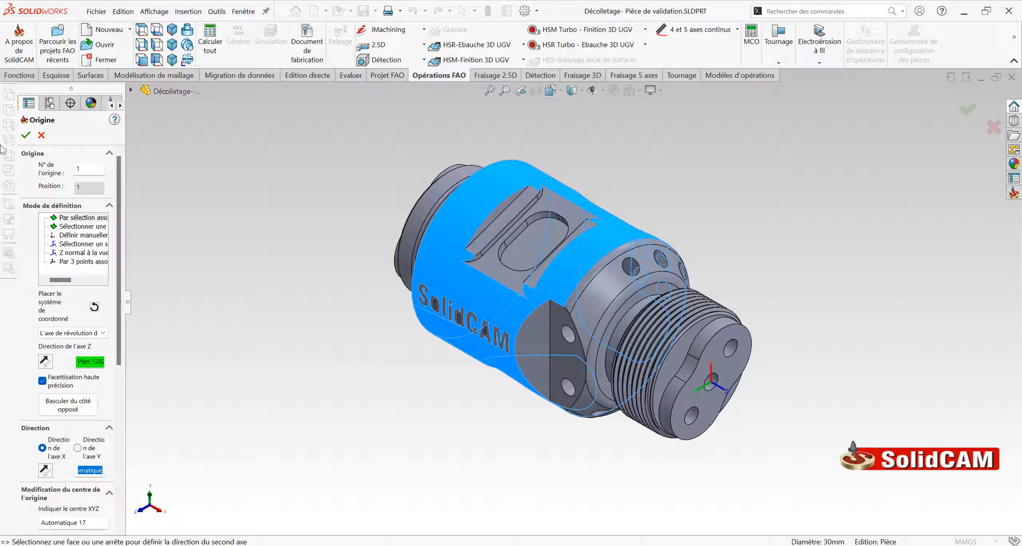
left_click(25, 135)
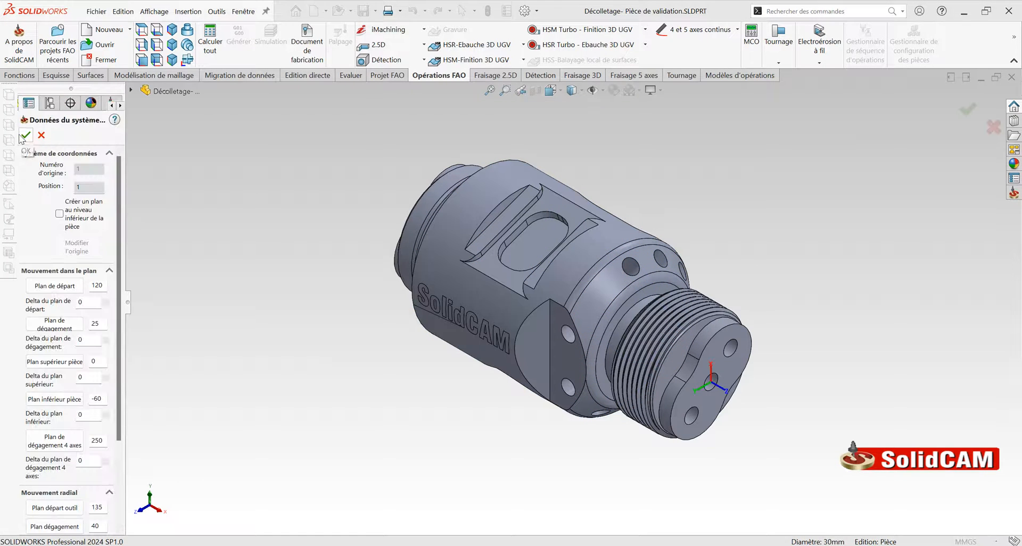
left_click(25, 135)
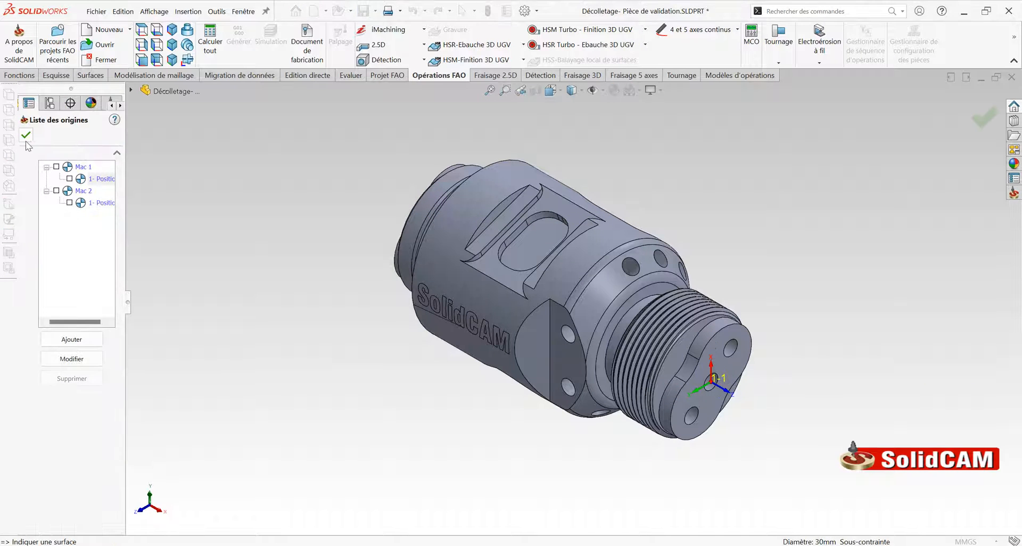
Accept the origin list, define Solid 1 as the finished part with an envelope, and save the mill-turn project data
left_click(25, 135)
left_click(406, 201)
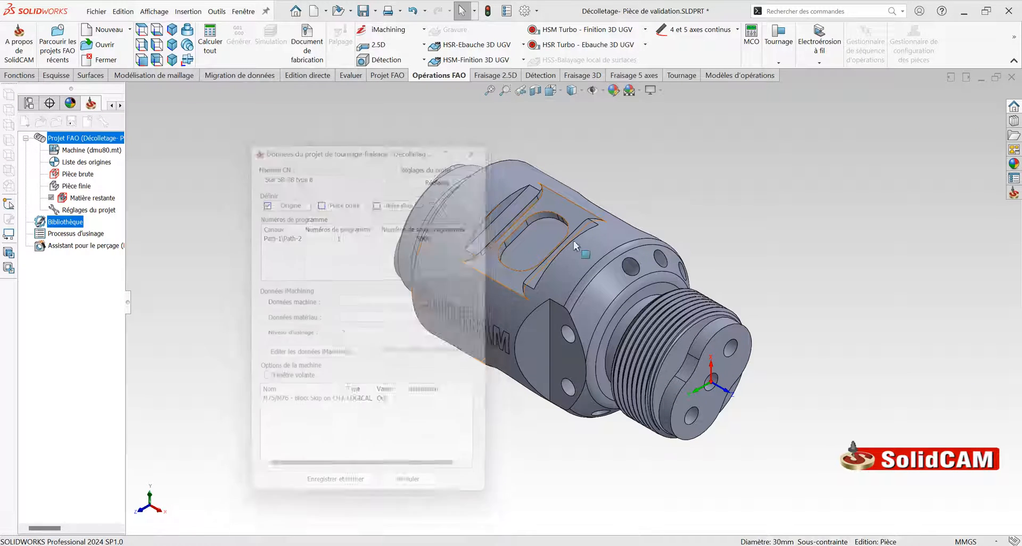
left_click(25, 135)
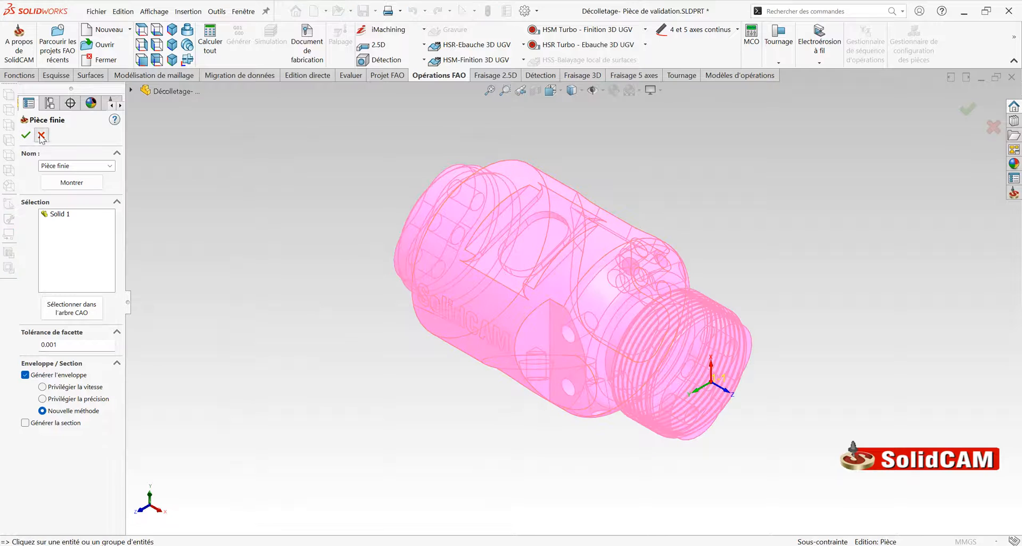
left_click(305, 484)
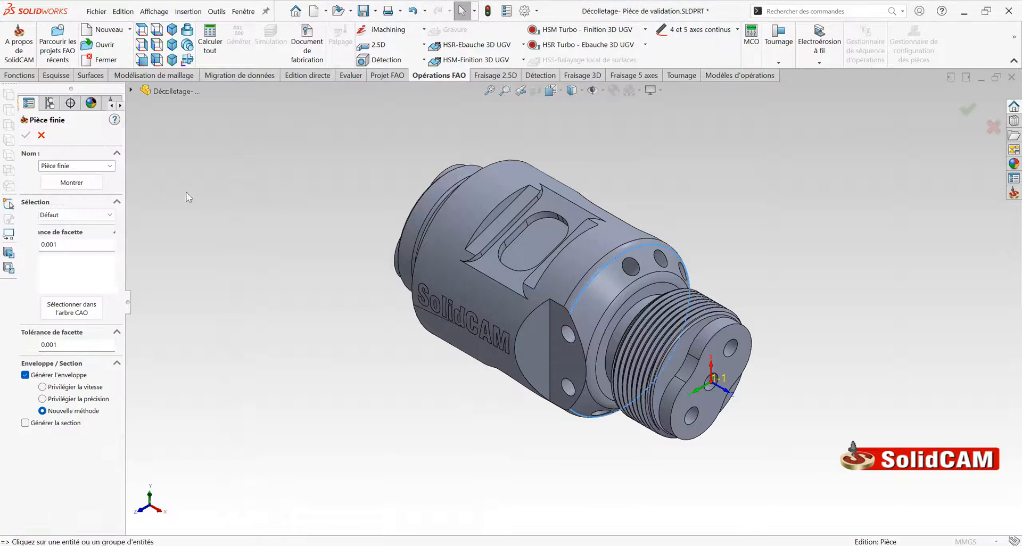
left_click(30, 136)
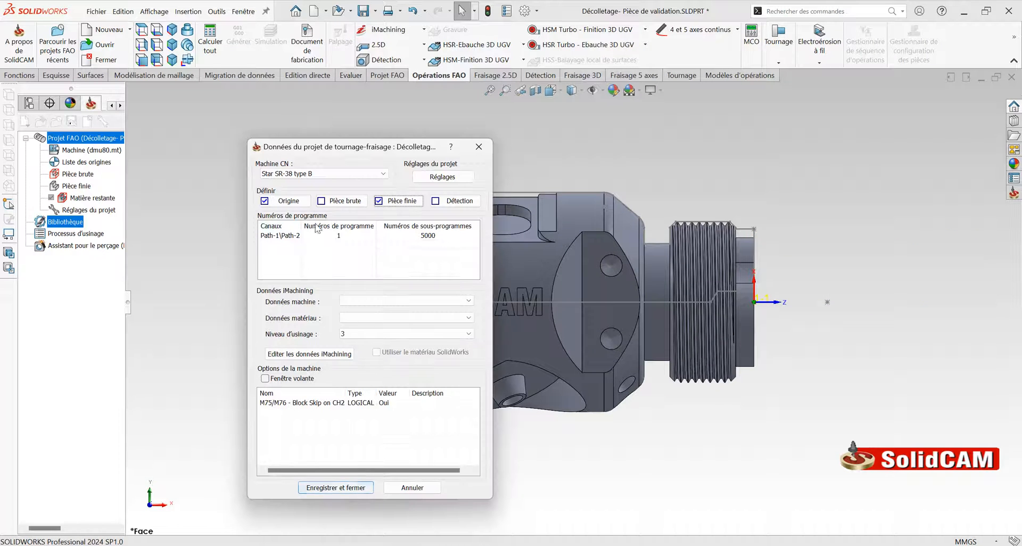
left_click(350, 489)
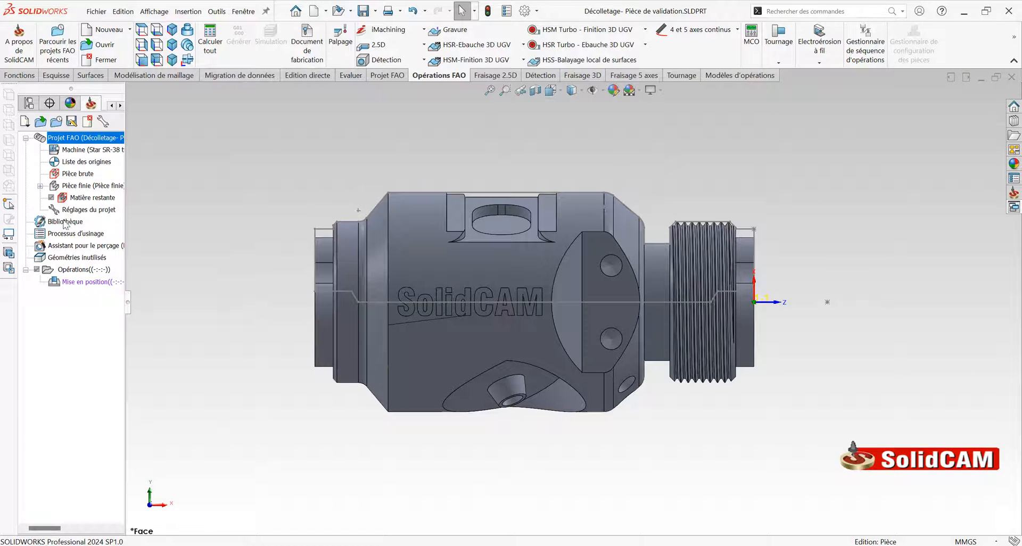
Open the project's tool library and, among the importable machine libraries, open "Bibliothèque outils - CONFIG de depart 1"
double_click(65, 222)
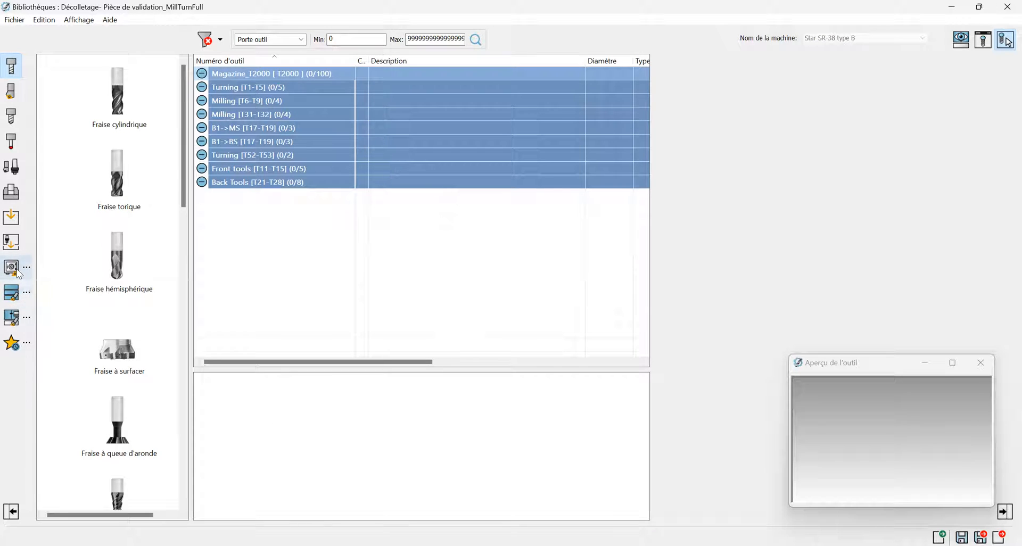
key("ctrl")
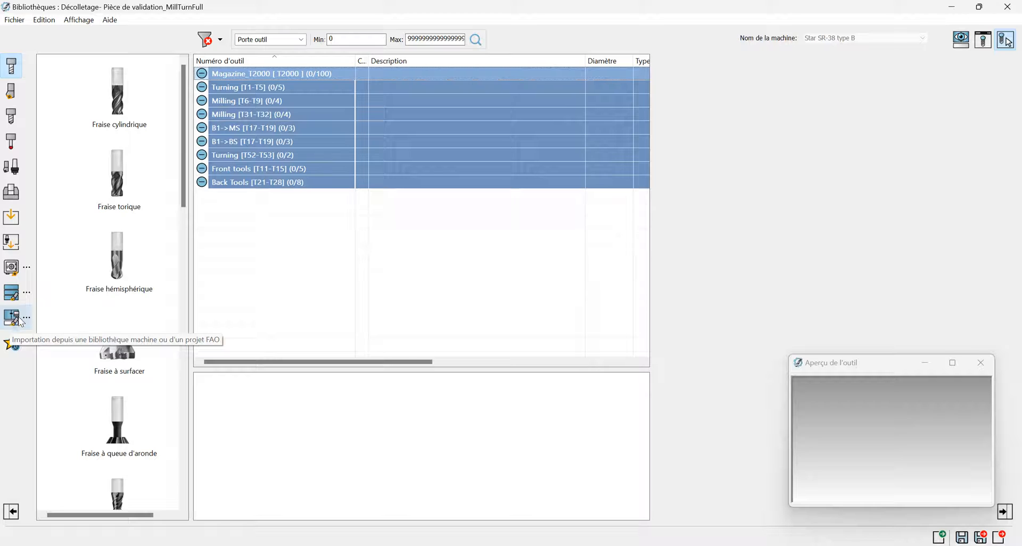
left_click(11, 317)
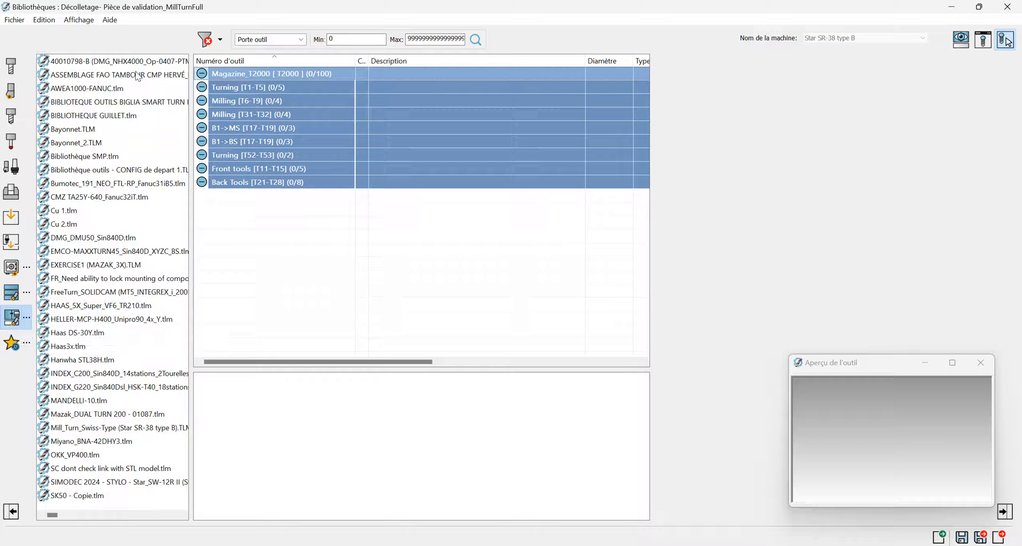
scroll(126, 140, "down", 4)
scroll(118, 318, "up", 4)
scroll(108, 353, "down", 3)
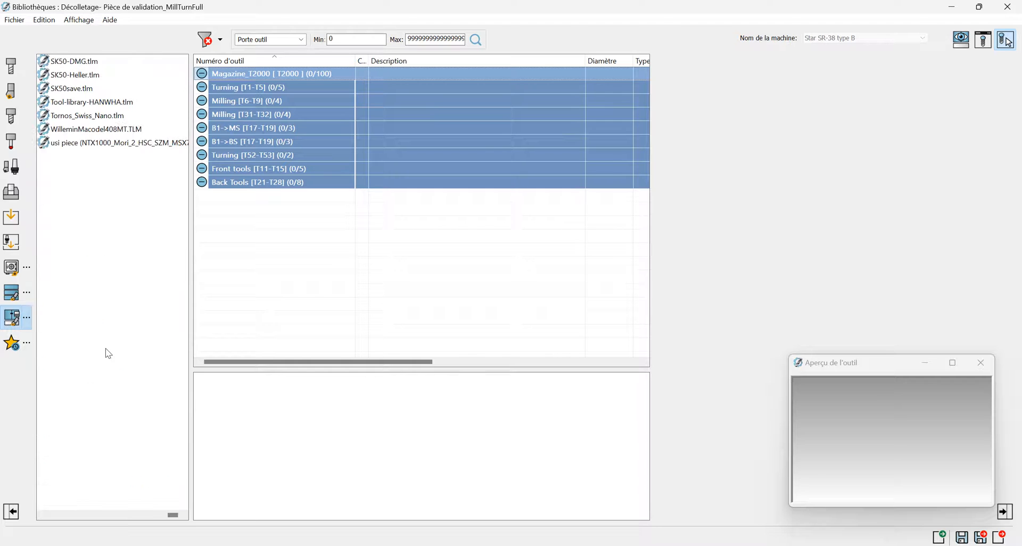
scroll(107, 353, "up", 3)
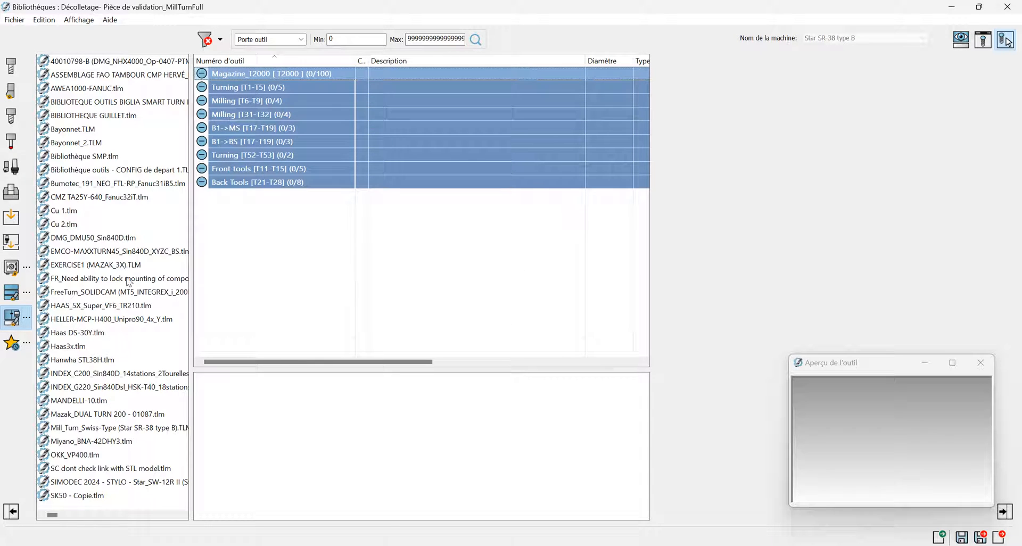
left_click(95, 175)
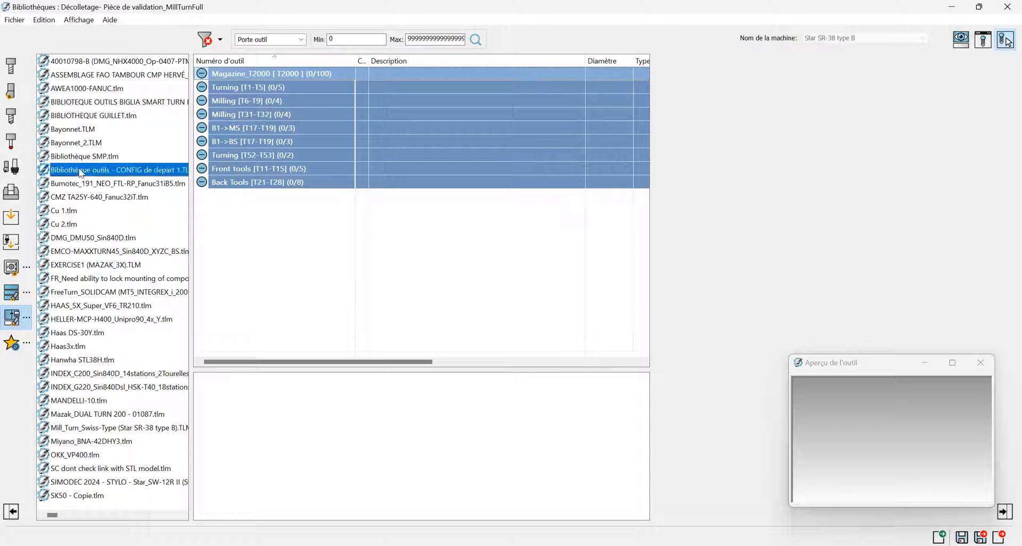
double_click(148, 175)
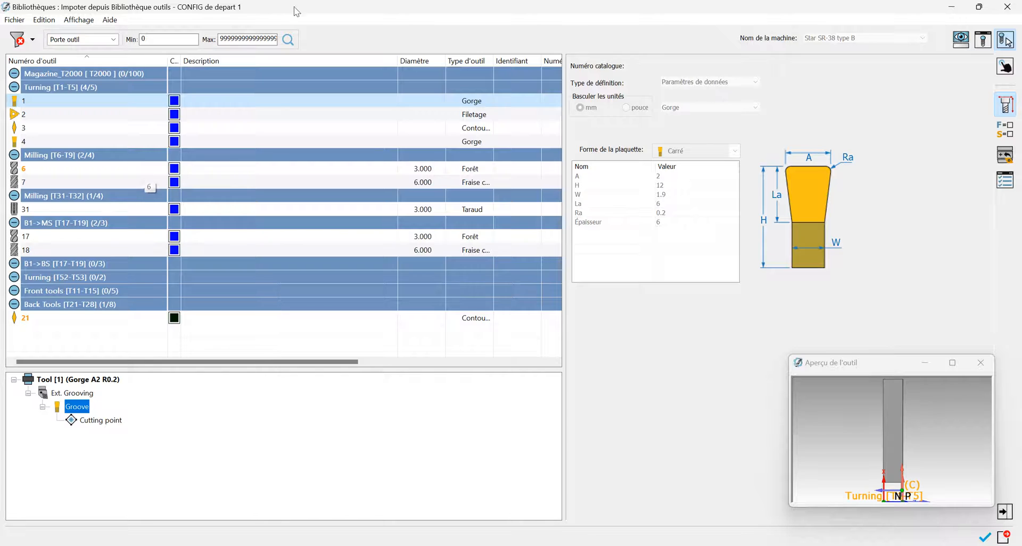
Select turning tools 1, 2 and 3 in the library import window, and close it without importing
left_click_drag(294, 6, 304, 94)
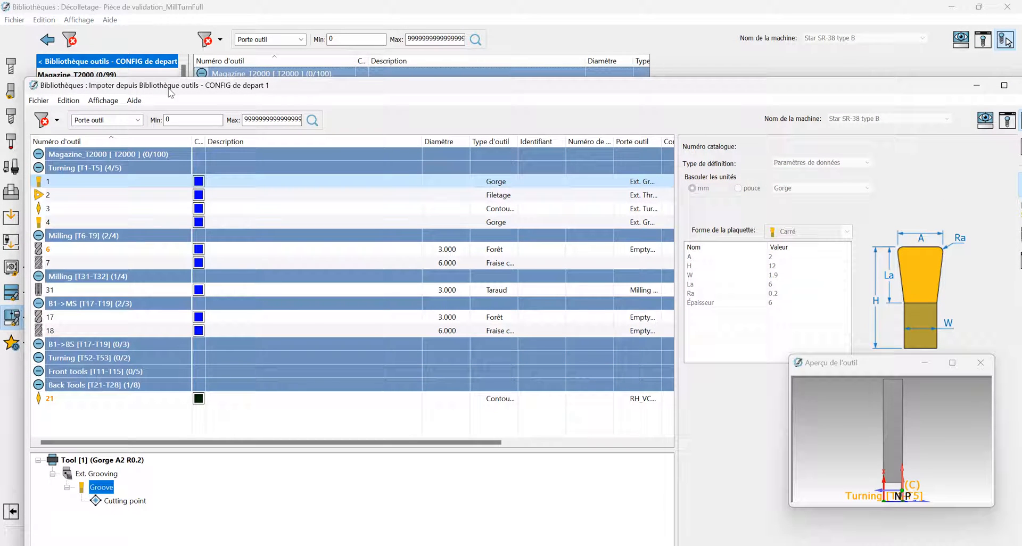
left_click_drag(160, 85, 174, 27)
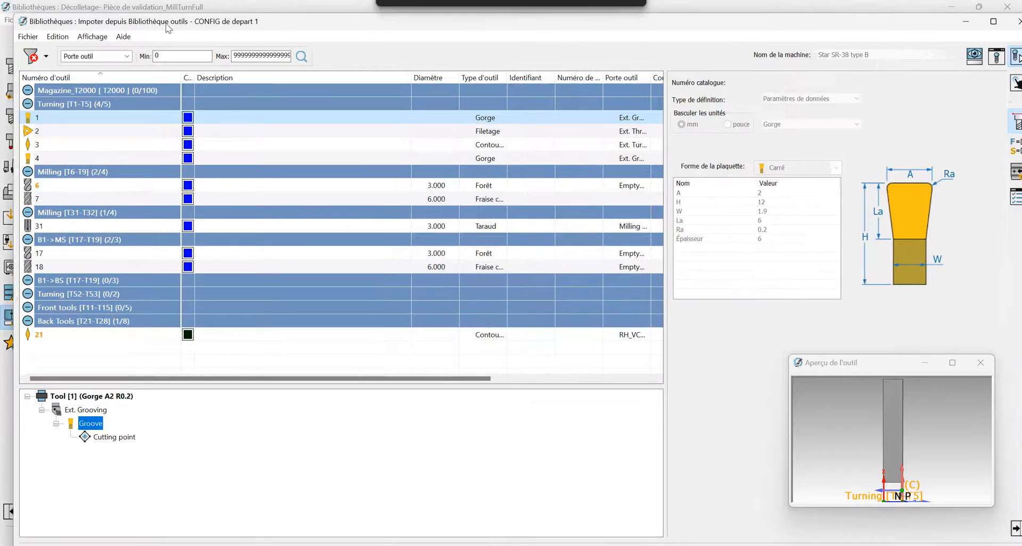
left_click(69, 132, "ctrl")
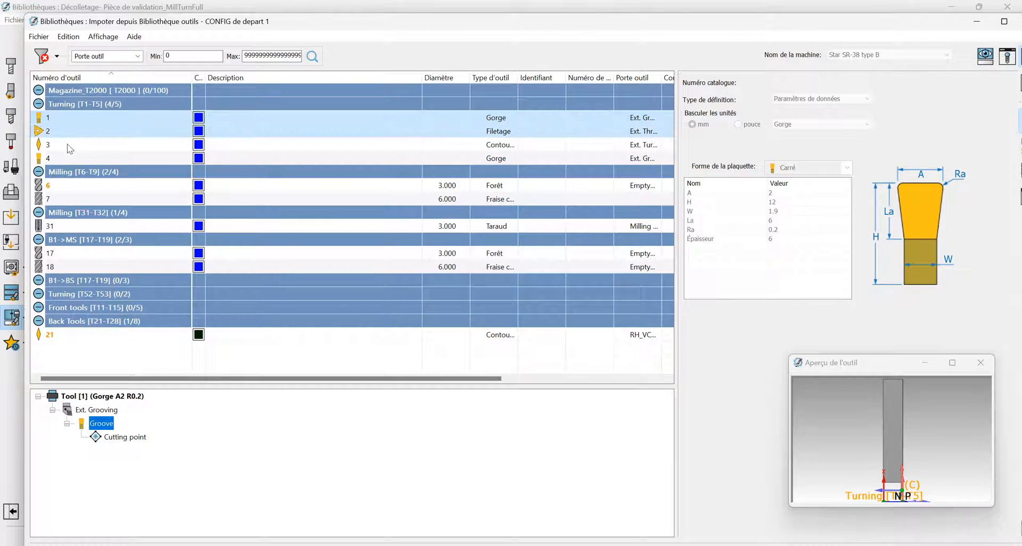
left_click(68, 144, "ctrl")
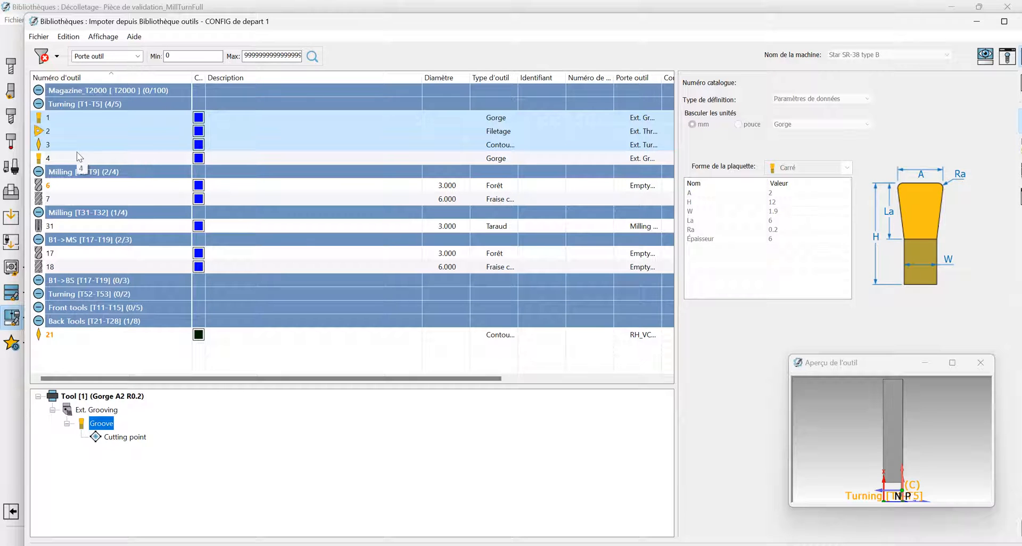
double_click(342, 21)
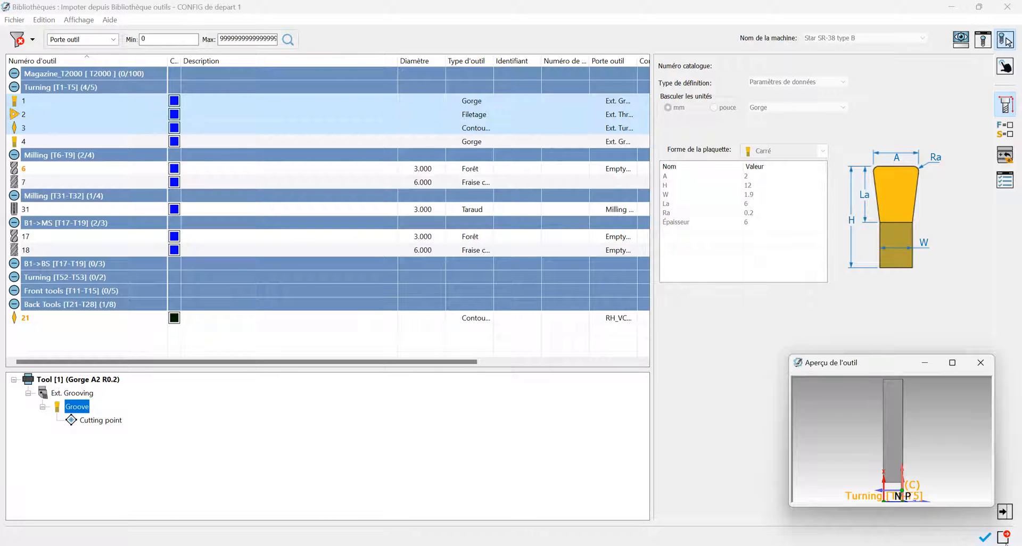
left_click(1010, 7)
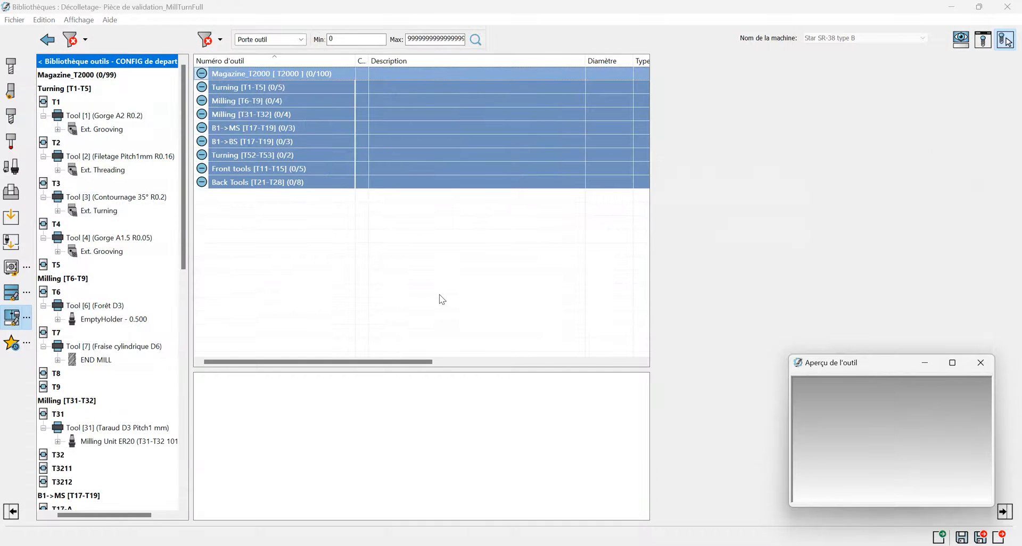
Mount all tools of the "CONFIG de depart 1" library on the project's machine at once
left_click_drag(111, 514, 93, 511)
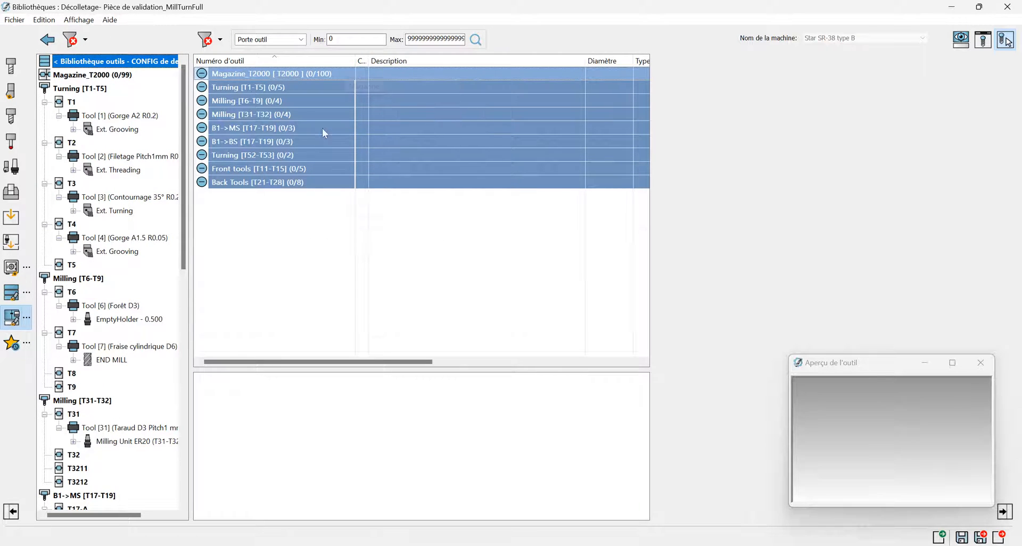
left_click_drag(347, 101, 112, 63)
right_click(138, 63)
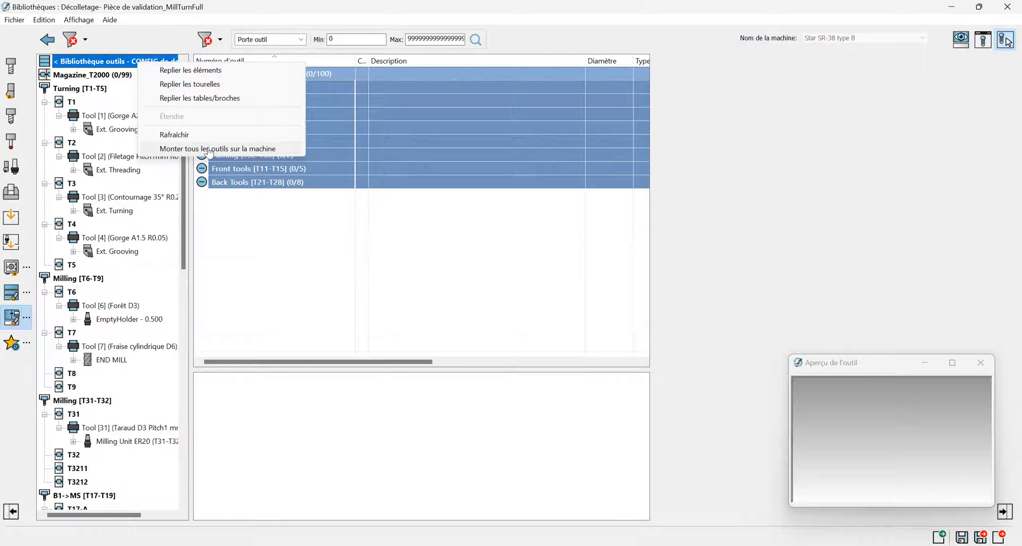
left_click(252, 154)
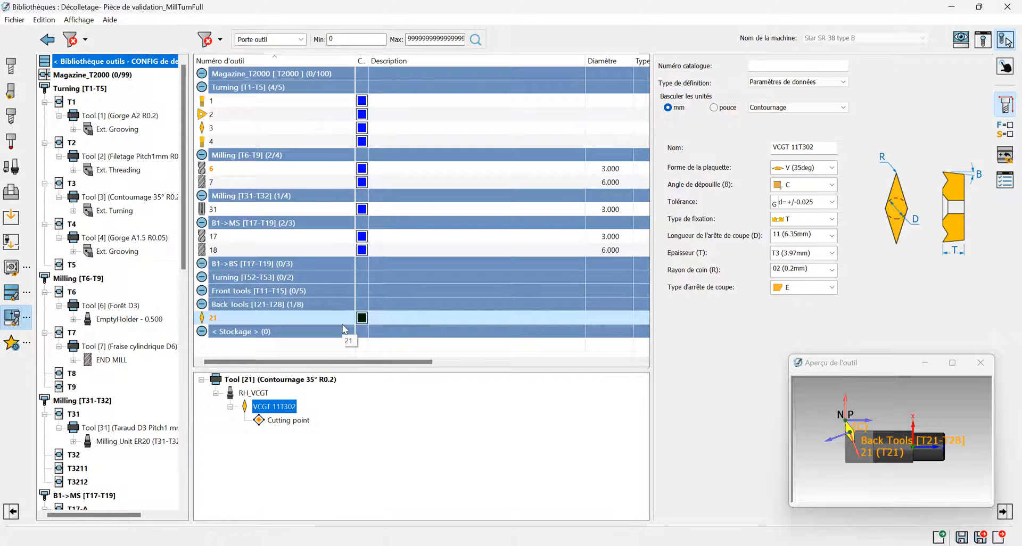
Open the machine preview to examine how the imported tools are mounted on their stations, and close the preview
left_click(961, 40)
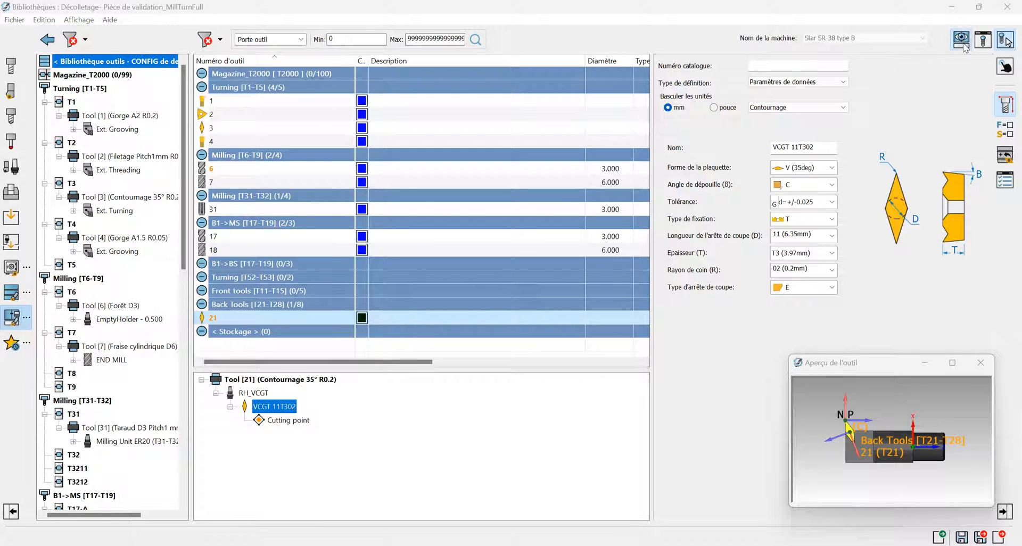
scroll(703, 362, "up", 5)
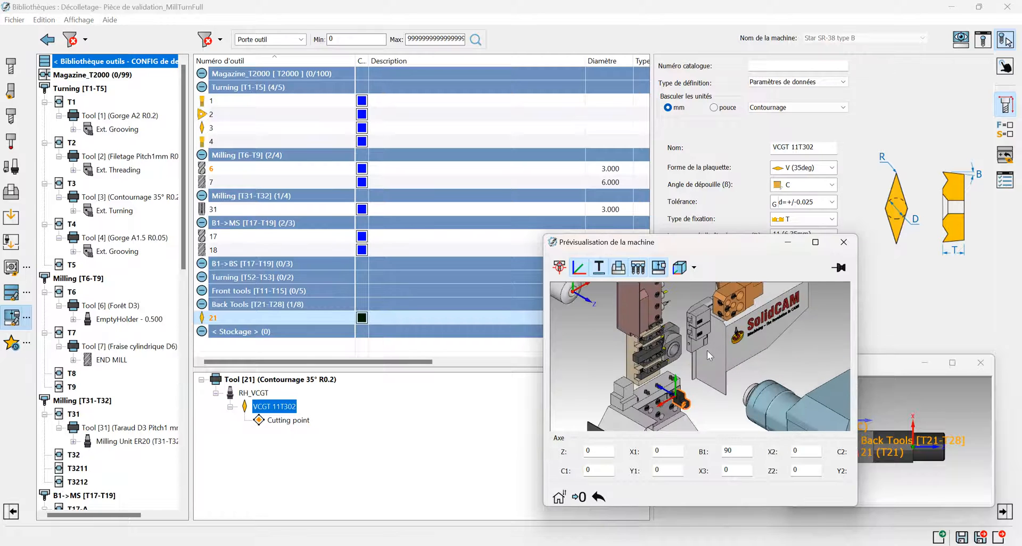
mouse_move(685, 356)
middle_mouse_down()
mouse_move(697, 312)
mouse_move(690, 349)
mouse_move(683, 337)
mouse_move(662, 360)
middle_mouse_up()
middle_click_drag(669, 416, 692, 391)
scroll(673, 400, "down", 4)
scroll(712, 370, "up", 4)
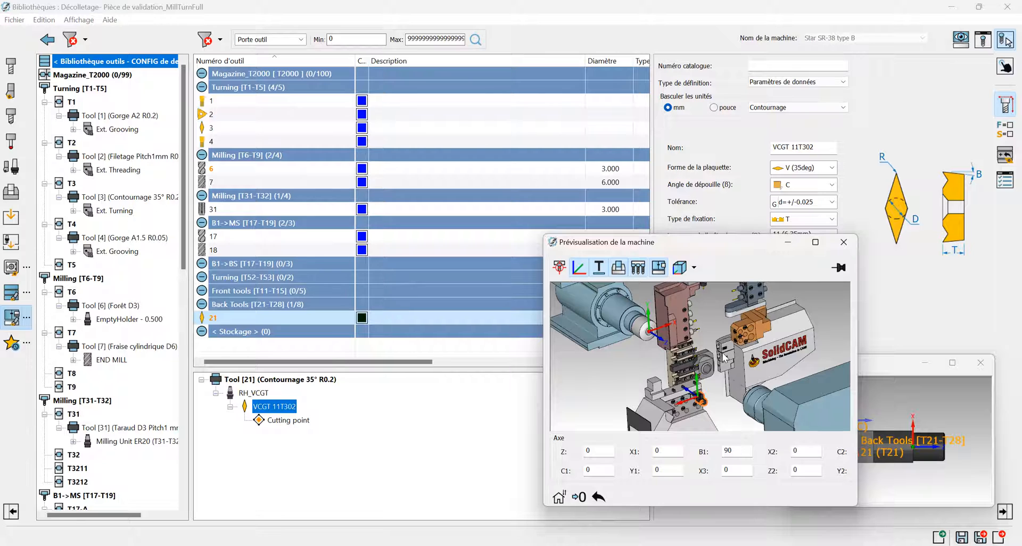
left_click(844, 241)
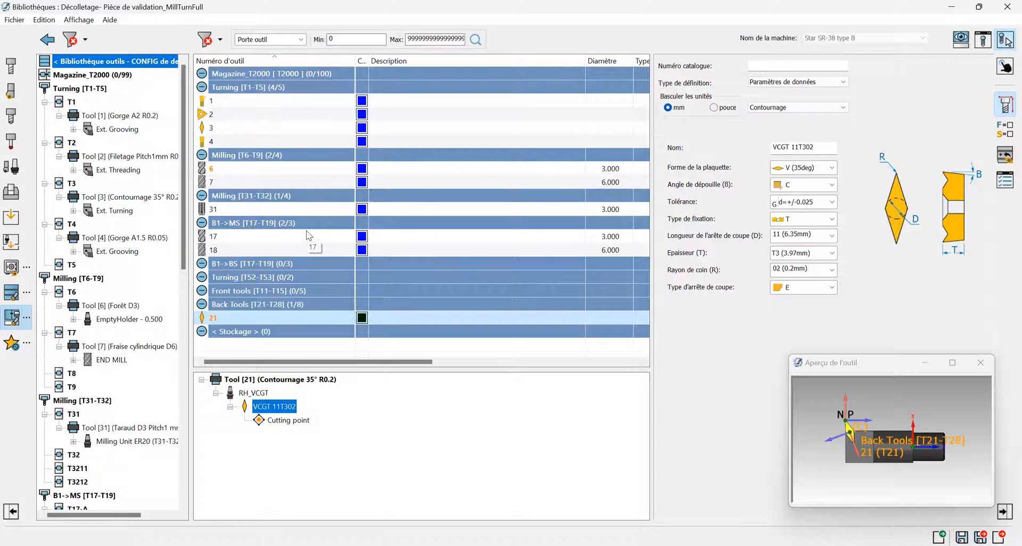
Save and exit the project's tool library, then reopen it to check the imported tools and close it
left_click(1004, 512)
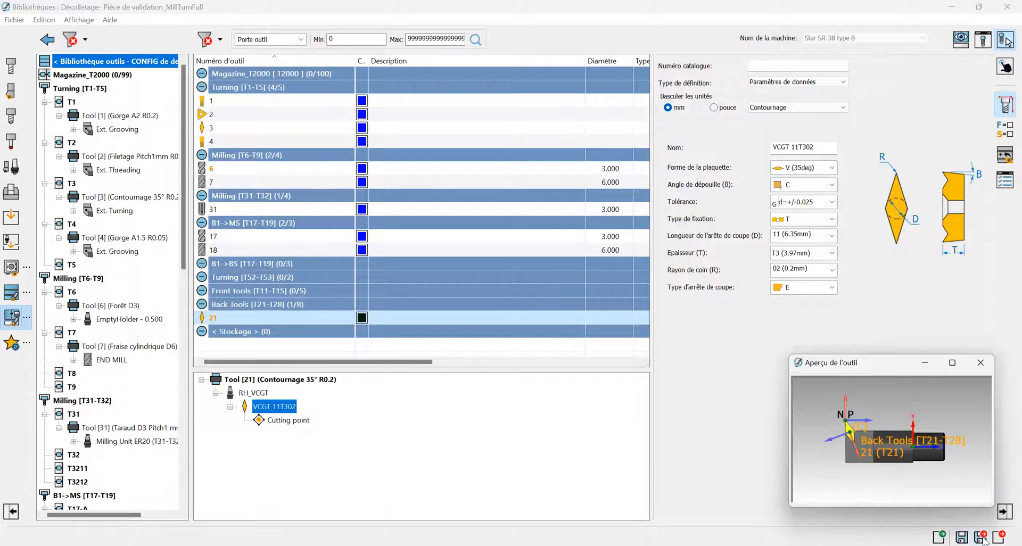
left_click(983, 538)
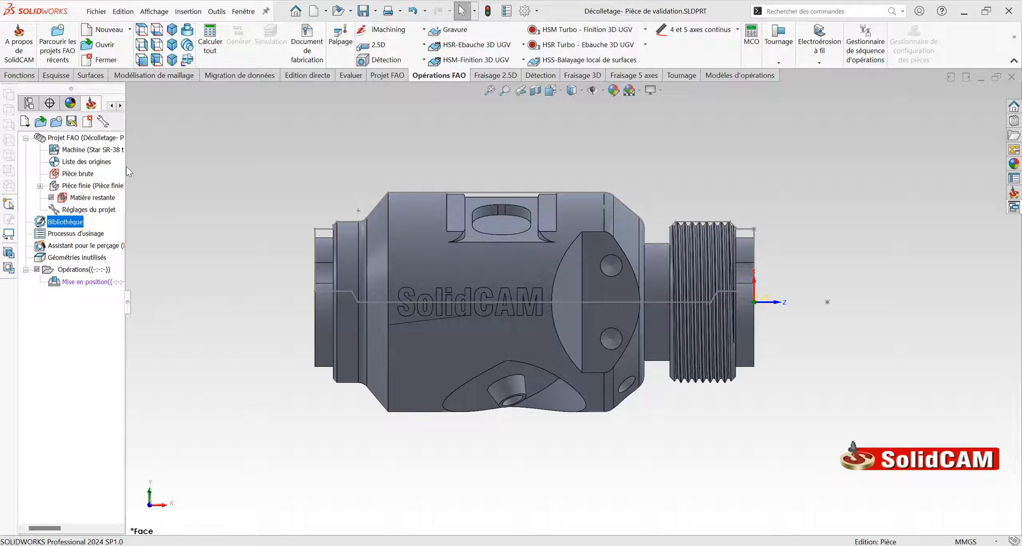
left_click_drag(126, 170, 198, 166)
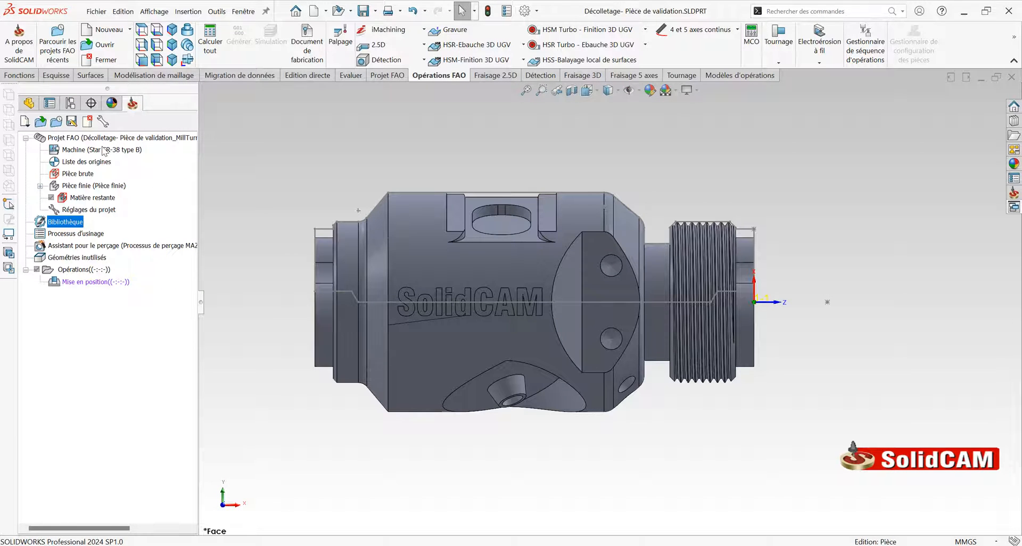
double_click(61, 224)
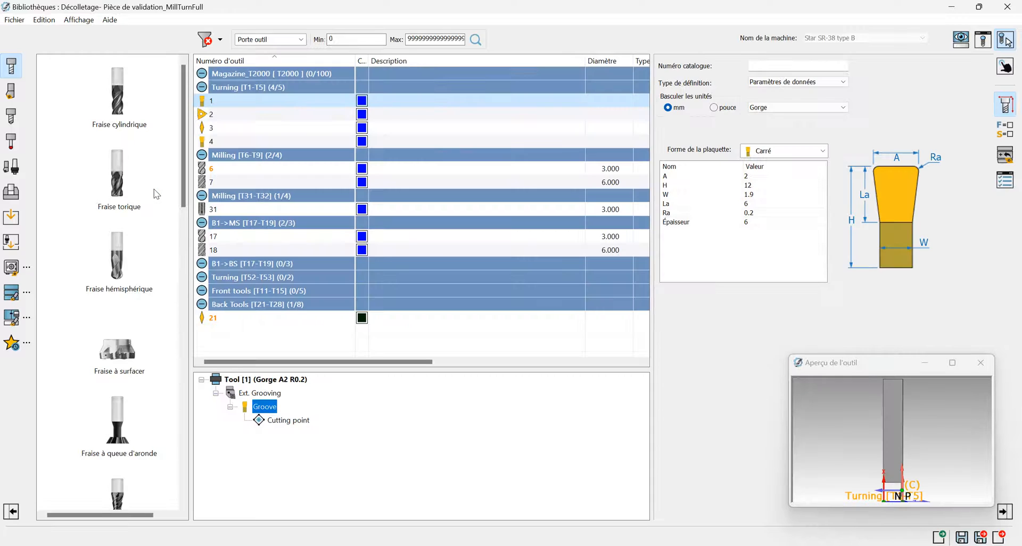
left_click(1007, 7)
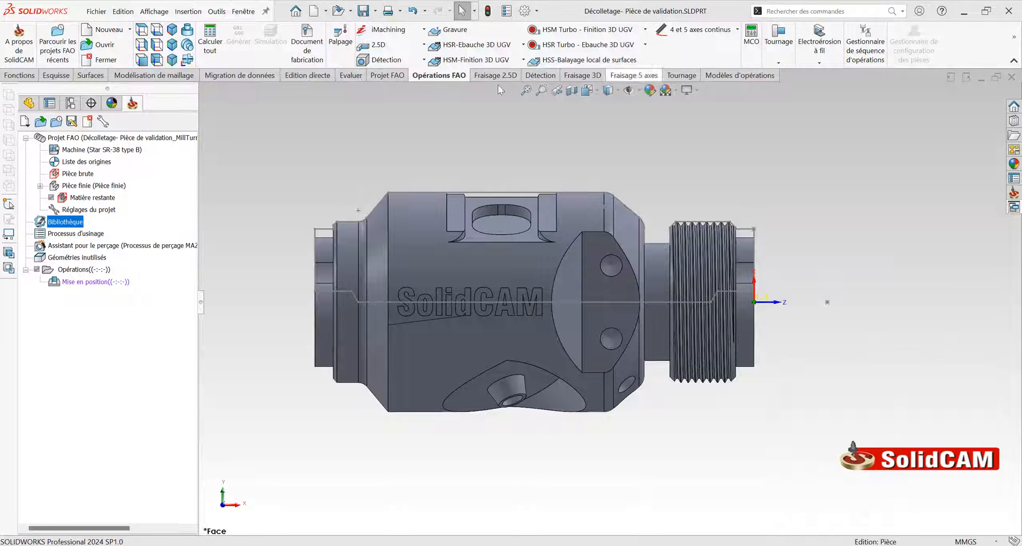
Open the tool library settings in the working style of the Star SR-38 type B machine definition
double_click(126, 153)
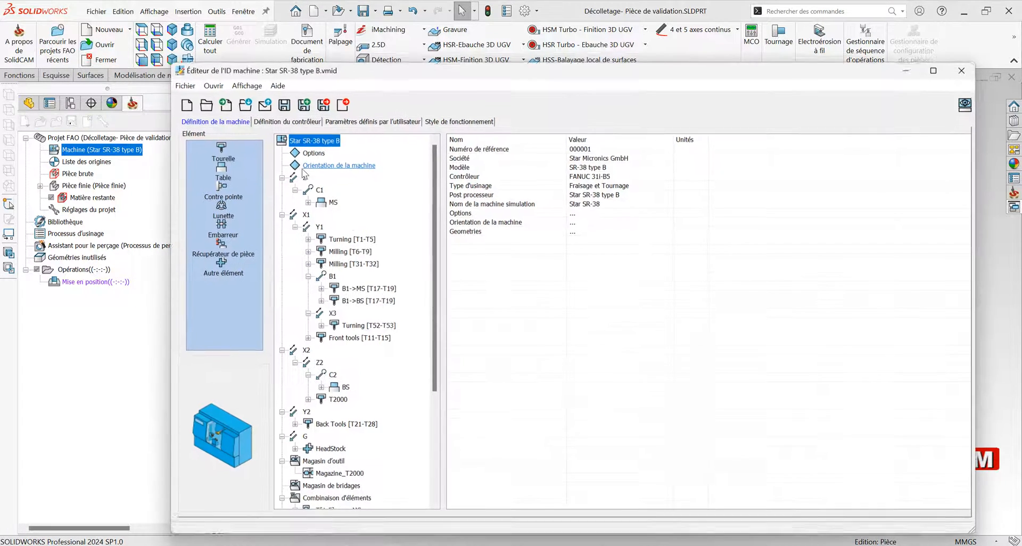
left_click(445, 121)
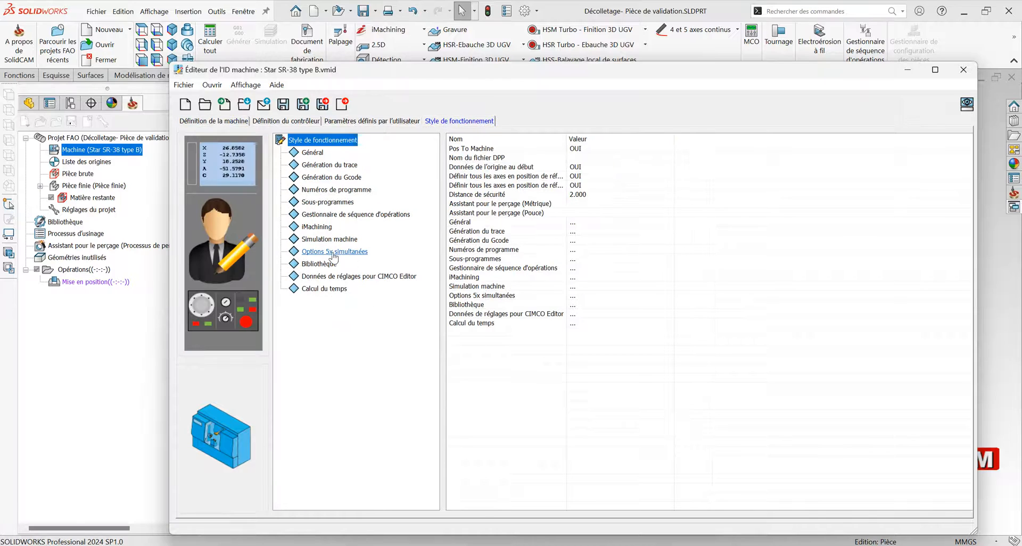
left_click(320, 264)
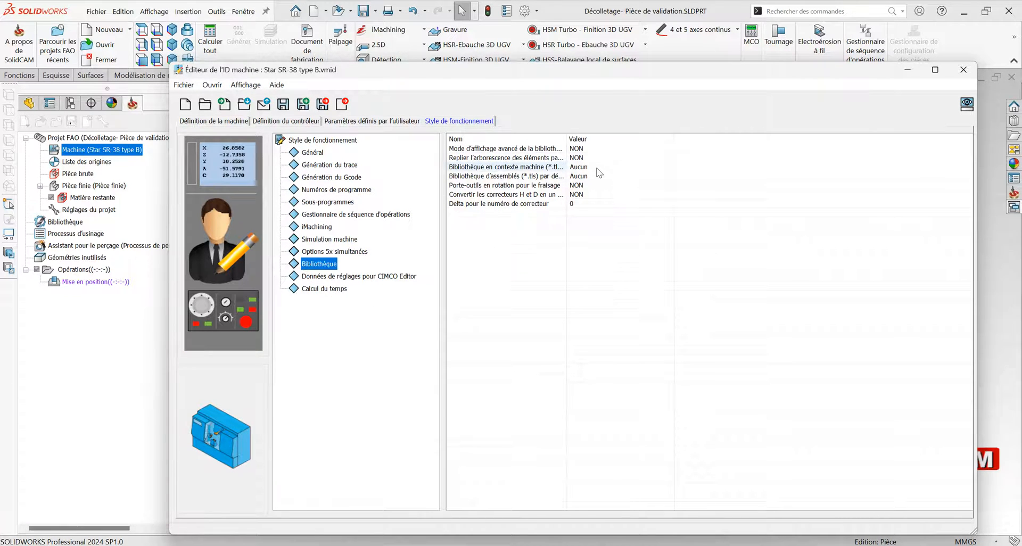
Set the default machine-context library (*.tlm) to "Bibliothèque outils - CONFIG de depart 1", then save and exit the machine definition
left_click(605, 167)
left_click(605, 167)
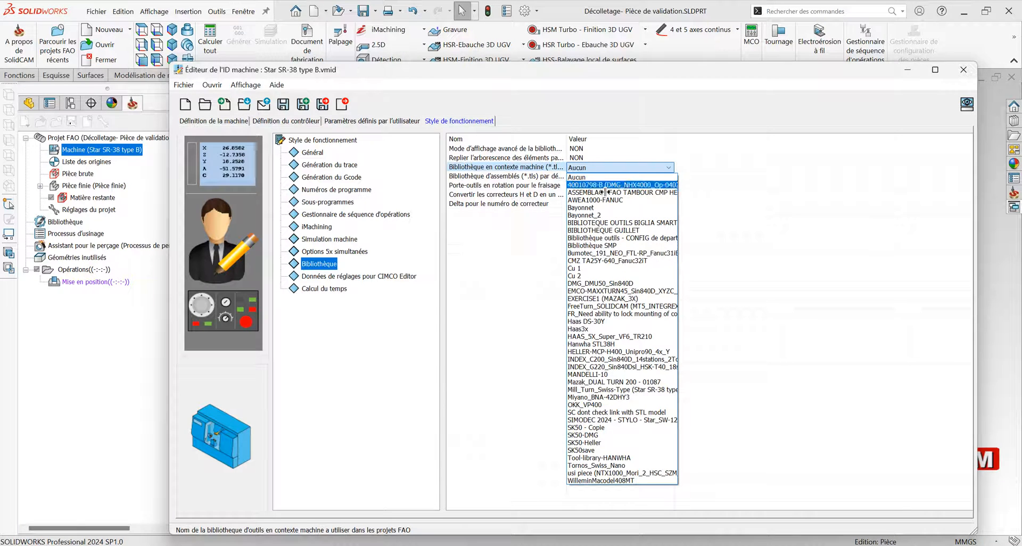
left_click(619, 232)
left_click(612, 167)
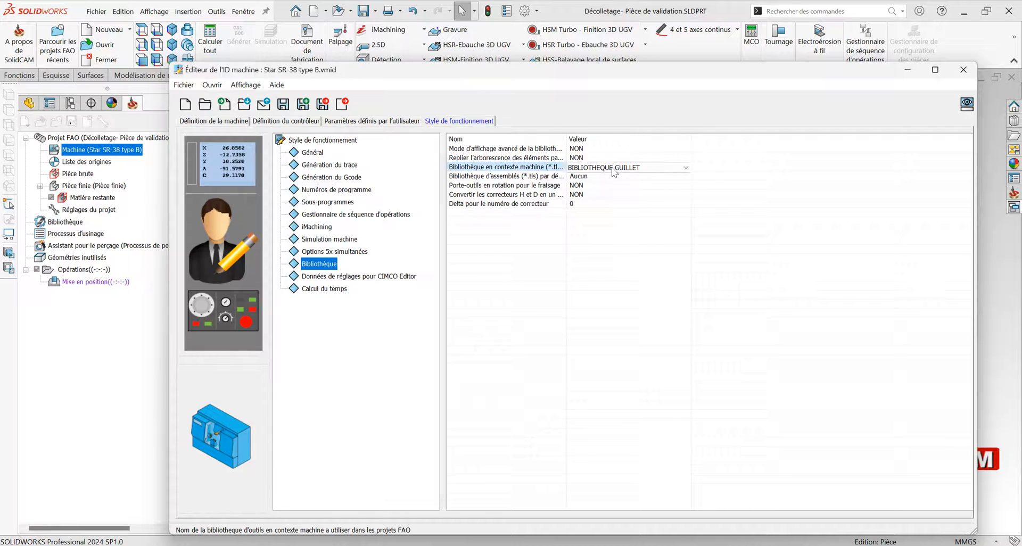
left_click(612, 167)
left_click(635, 240)
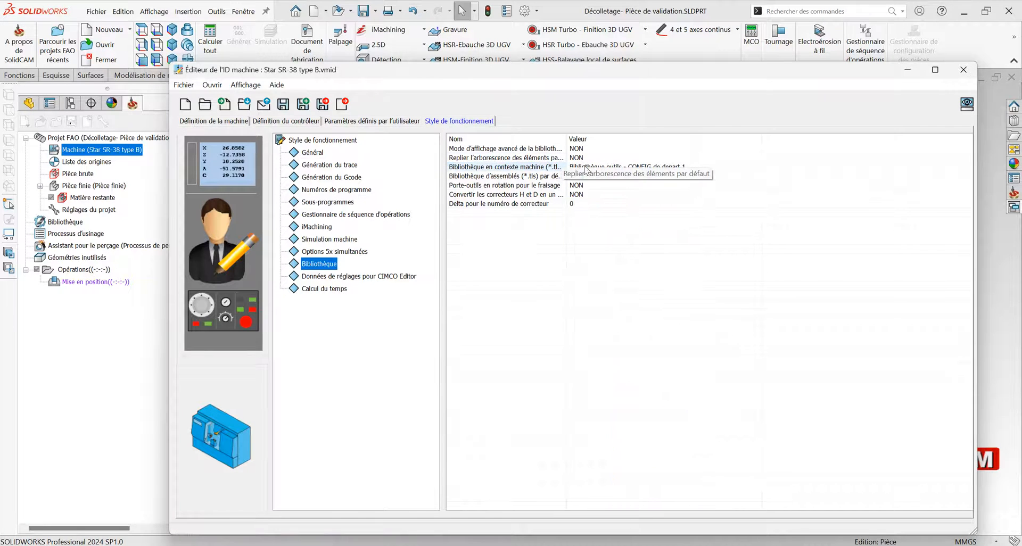
left_click_drag(567, 138, 622, 140)
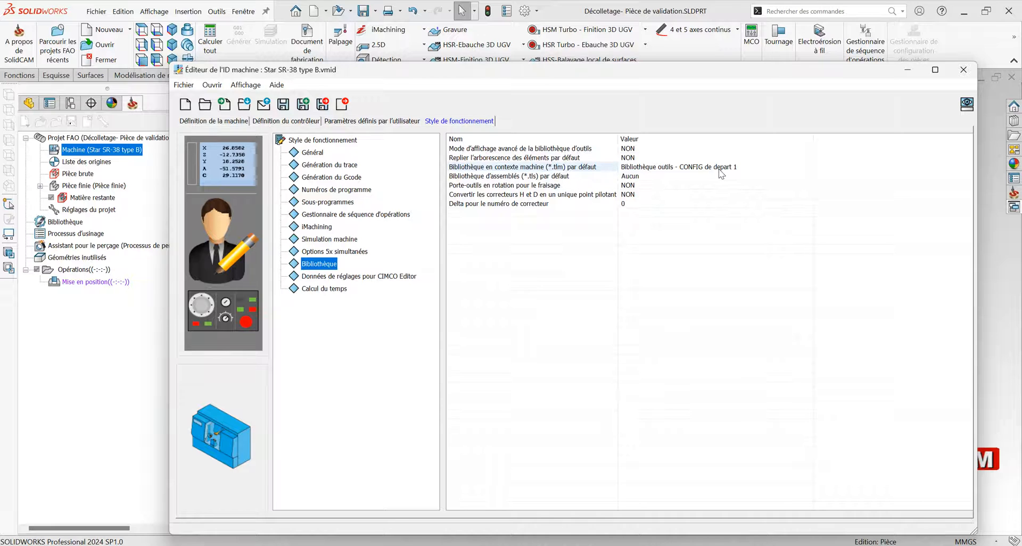
left_click(325, 106)
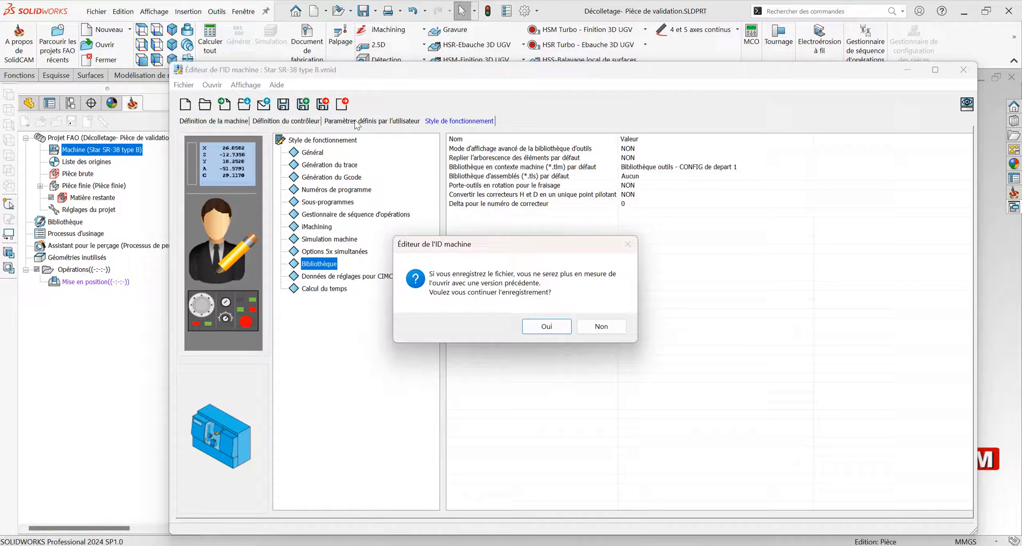
left_click(553, 328)
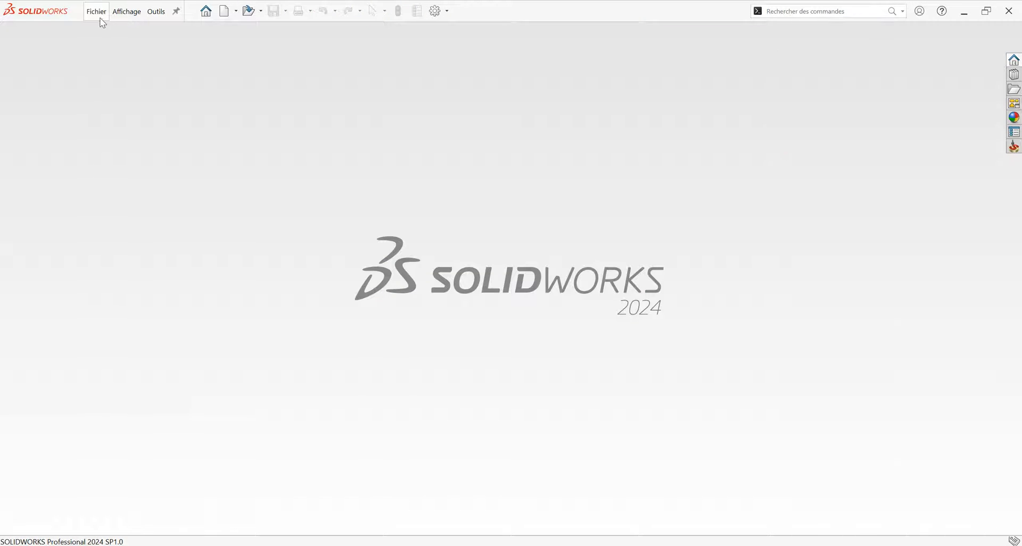
Reopen the part "Décolletage- Pièce de validation" without loading its existing CAM project
left_click(96, 12)
left_click(128, 66)
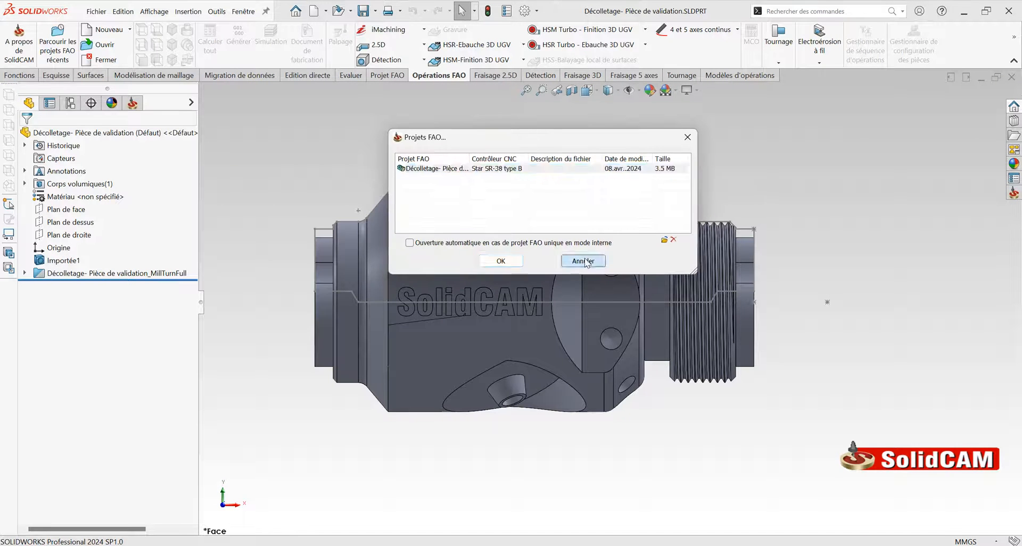
left_click(584, 262)
Create a new mill-turn CAM project for the part and choose Star SR-38 type B as its CNC machine
left_click(109, 30)
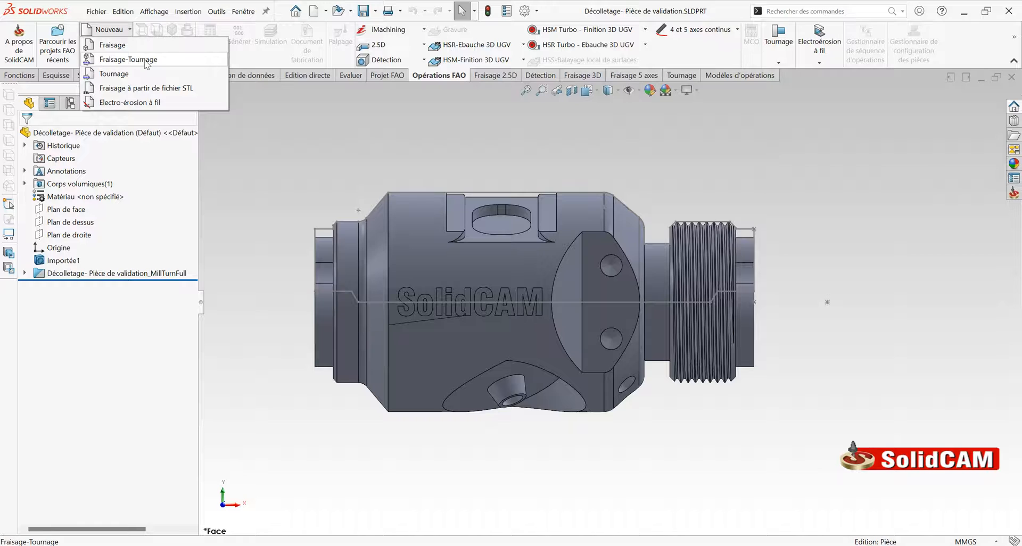
left_click(128, 59)
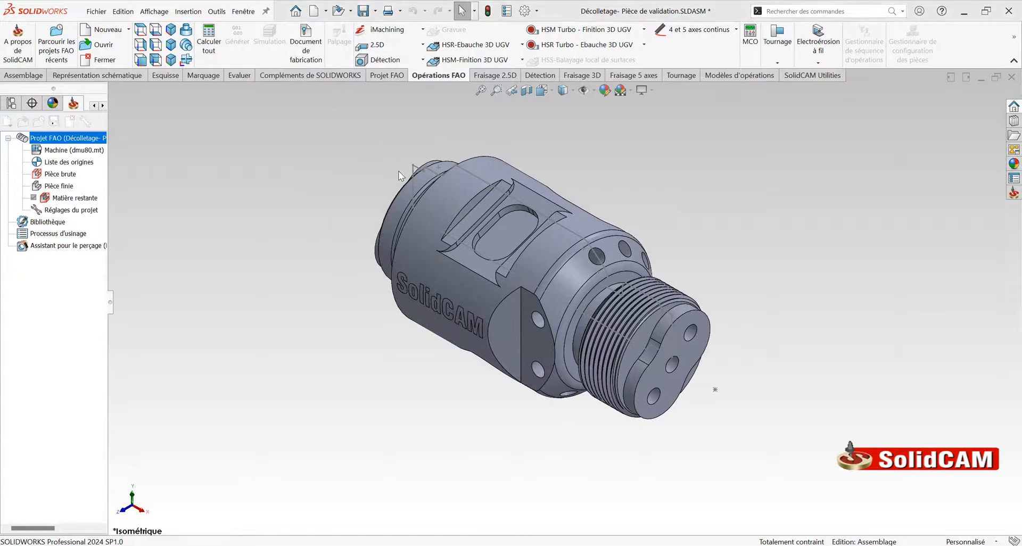
left_click(335, 175)
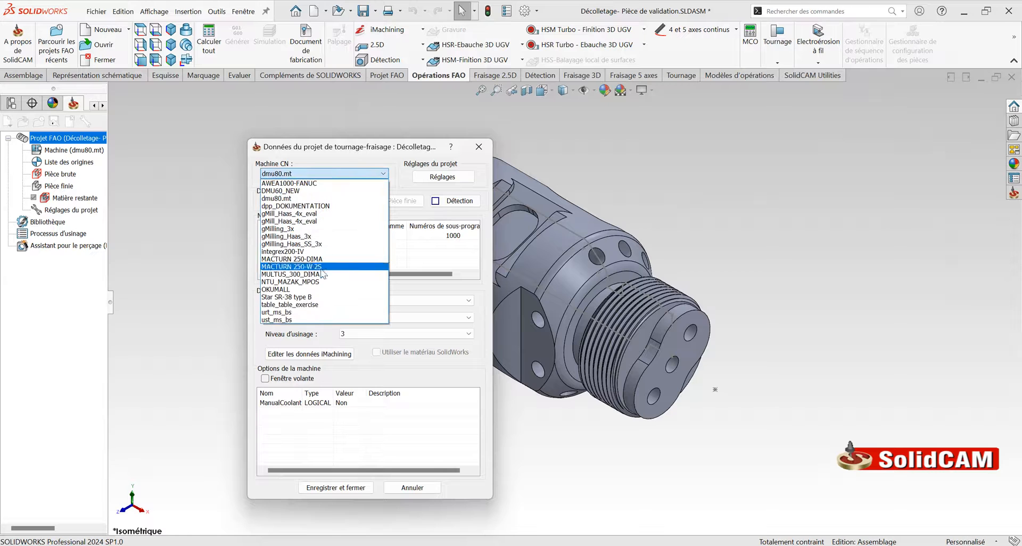
left_click(296, 297)
Define origin 1 on the revolution axis of the part's large cylindrical face, accept the default coordinate system data, and save the project data
left_click(338, 485)
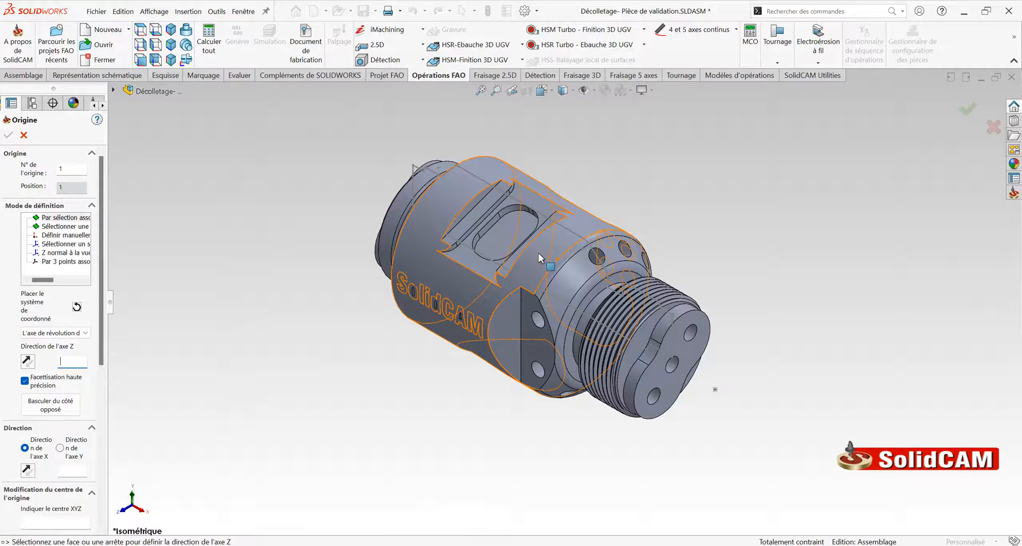
left_click(538, 253)
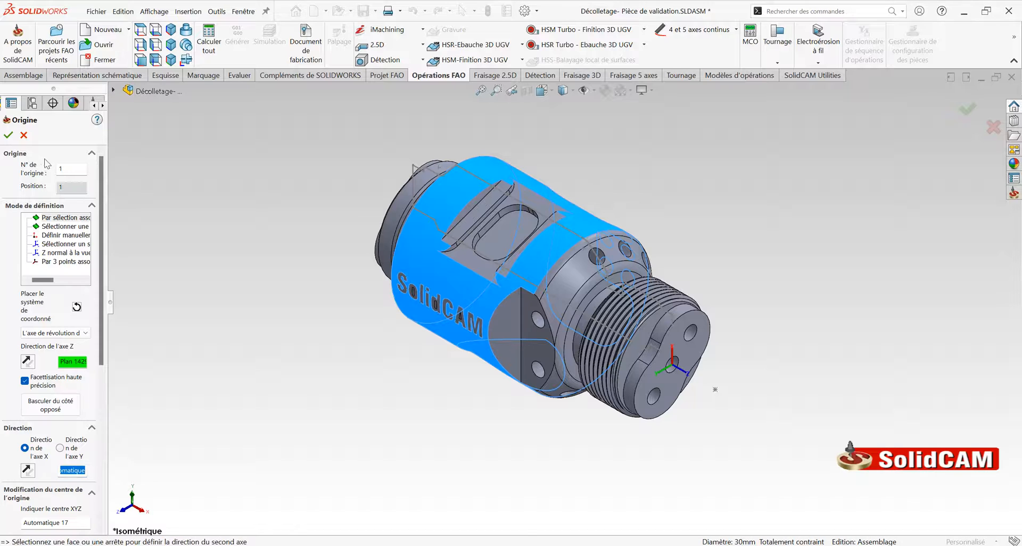
left_click(8, 135)
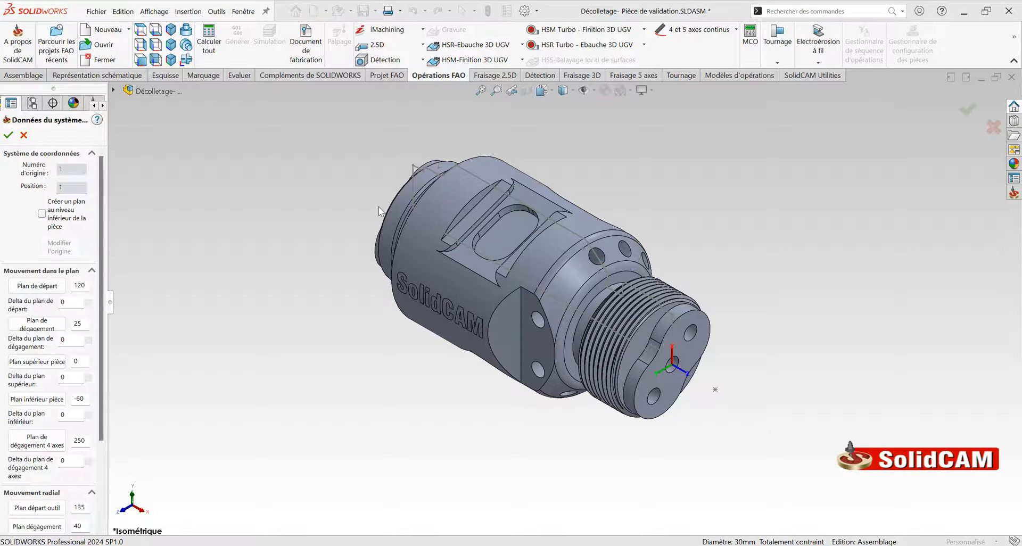
left_click(8, 135)
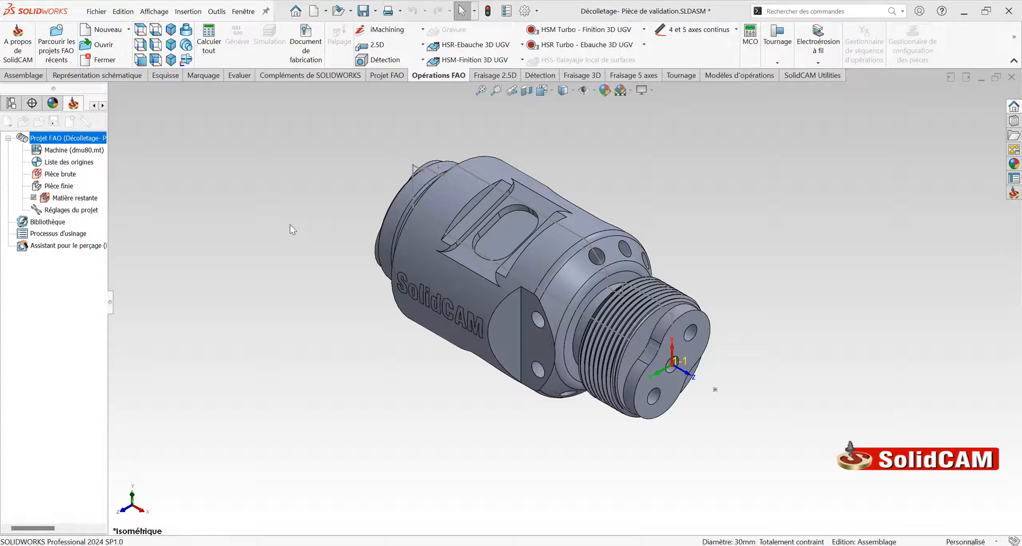
left_click(8, 135)
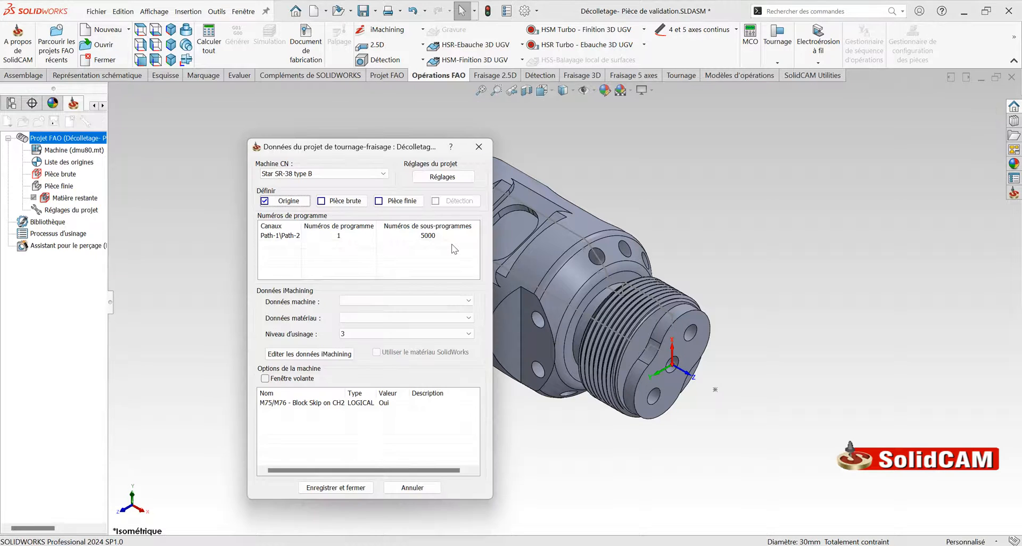
left_click(370, 487)
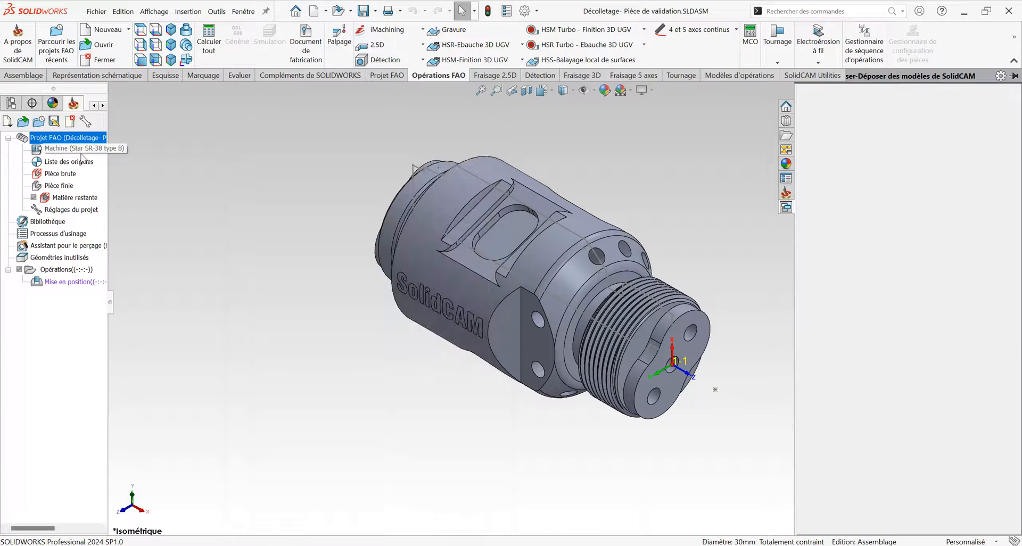
Open the new project's tool library to check which tools are loaded by default, and close it
left_click(57, 222)
double_click(48, 227)
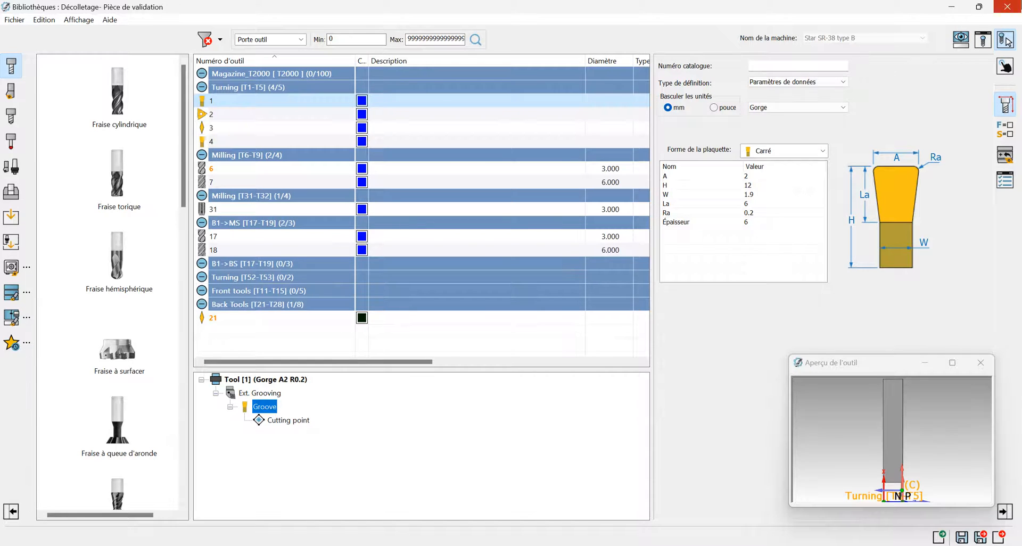
left_click(1014, 7)
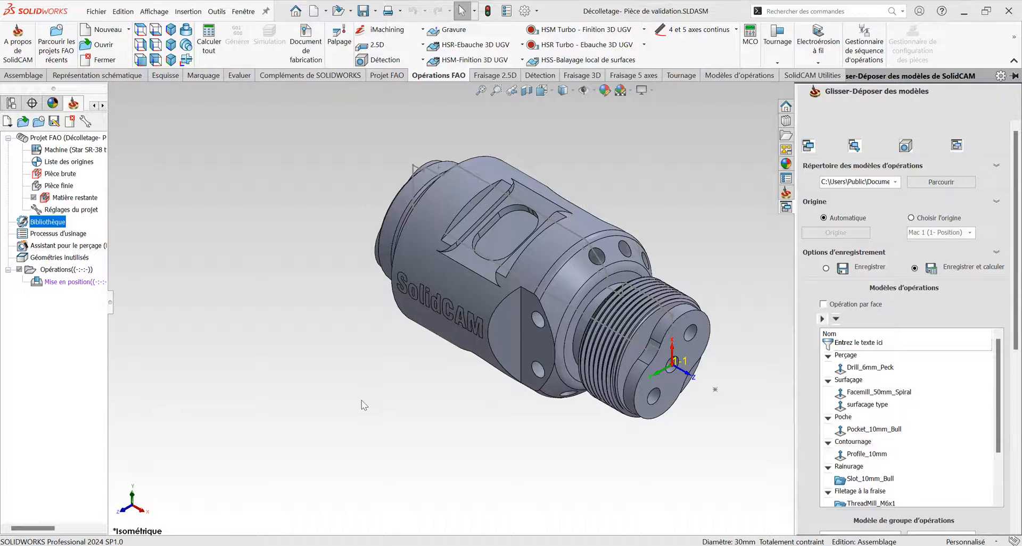